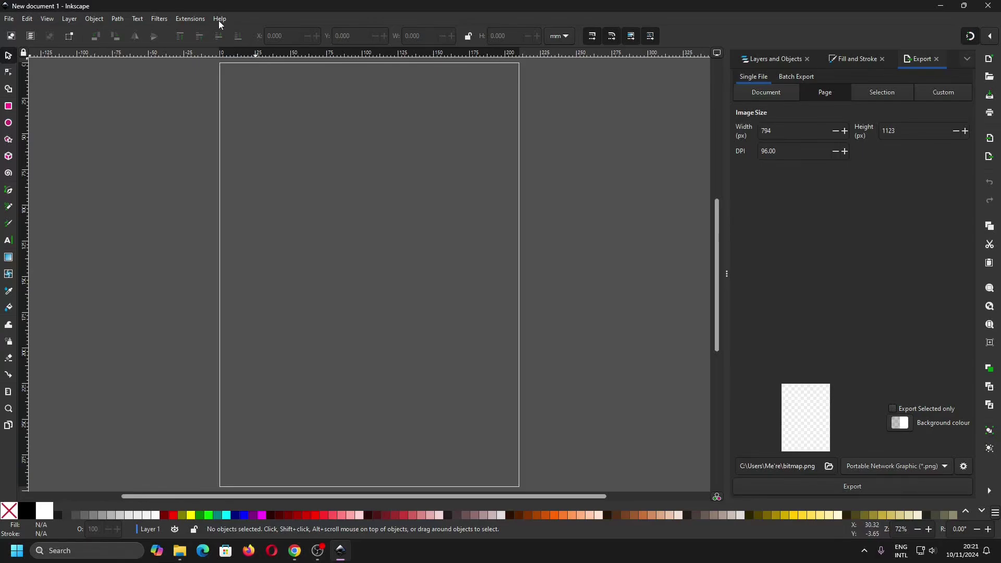
Check the currently installed Inkscape version in the program's About window.
{"action": "left_click", "coordinate": [220, 19]}
{"action": "left_click", "coordinate": [242, 188]}
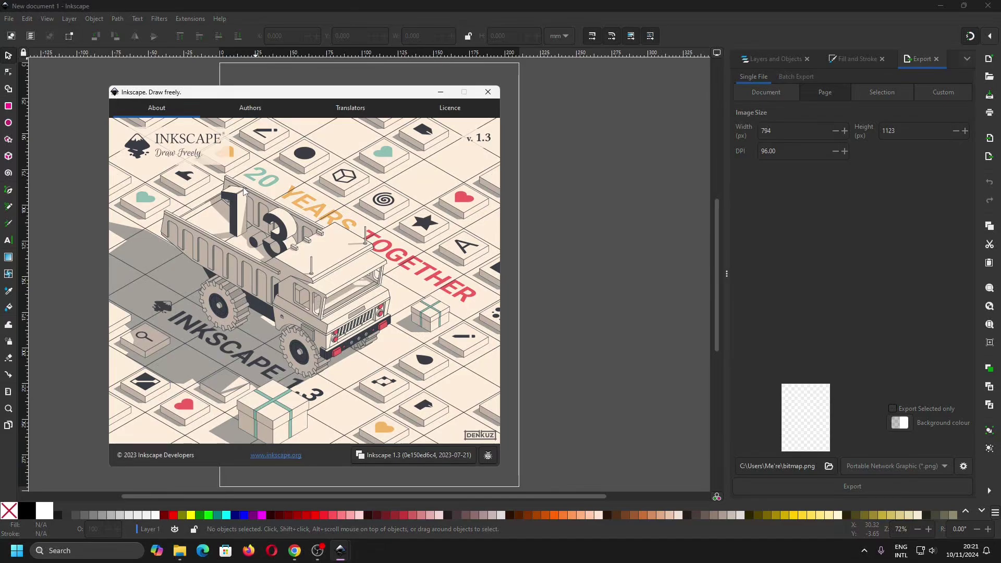
Switch to Google Chrome and load the inkscape.org website.
{"action": "left_click", "coordinate": [295, 550]}
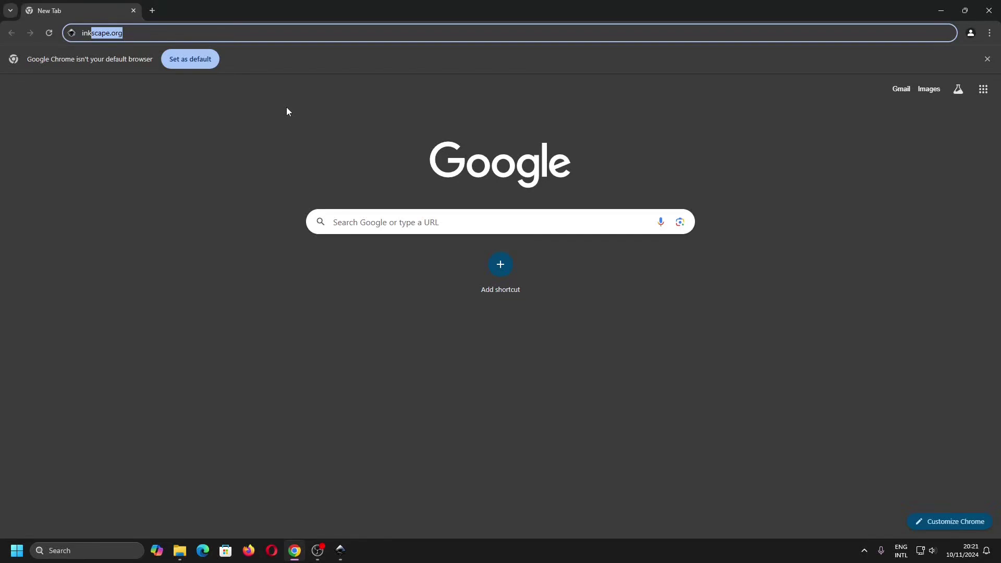
{"action": "key", "text": "Return"}
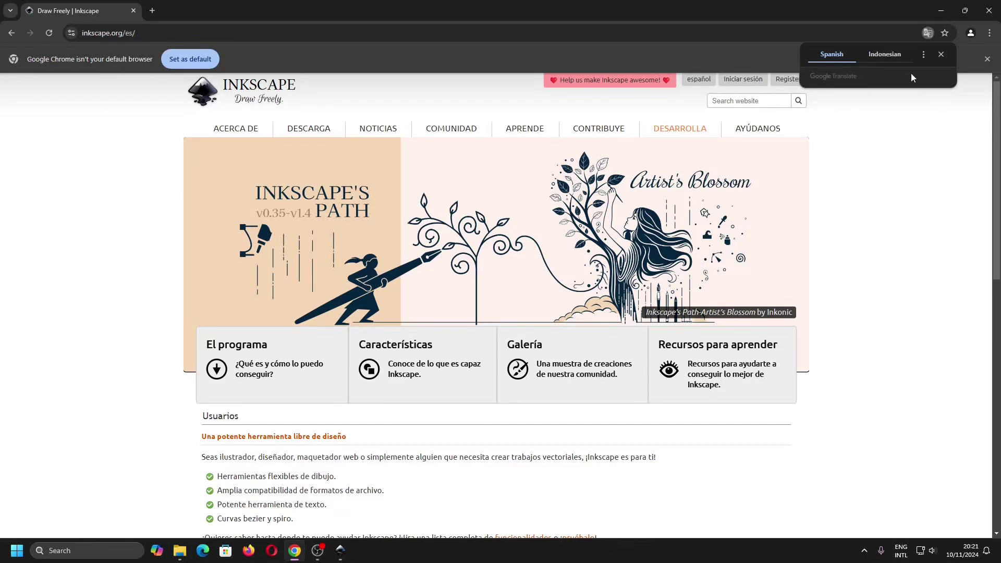
Try translating the Spanish Inkscape homepage into Indonesian and bring up the browser's further translation options.
{"action": "left_click", "coordinate": [887, 52]}
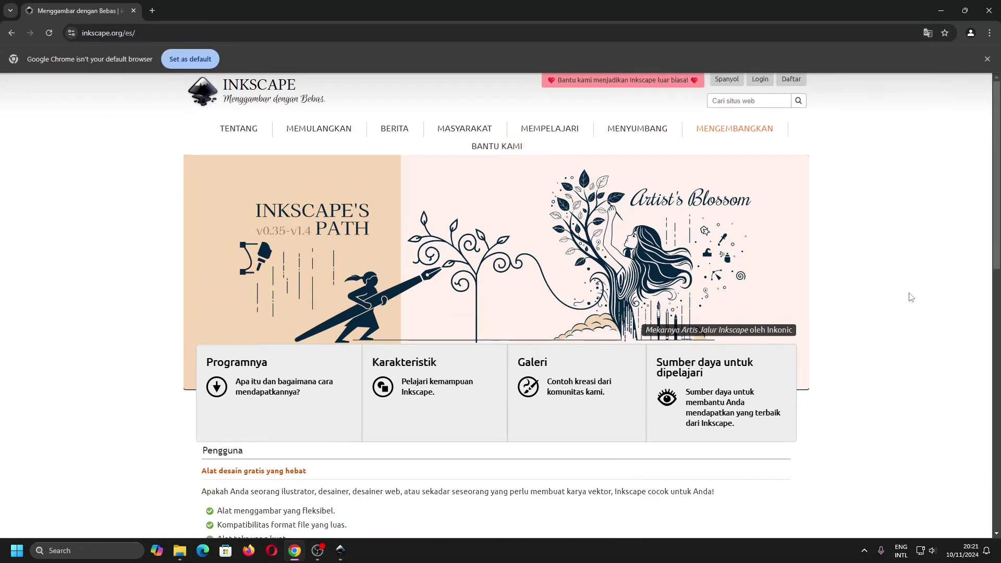
{"action": "left_click", "coordinate": [928, 33]}
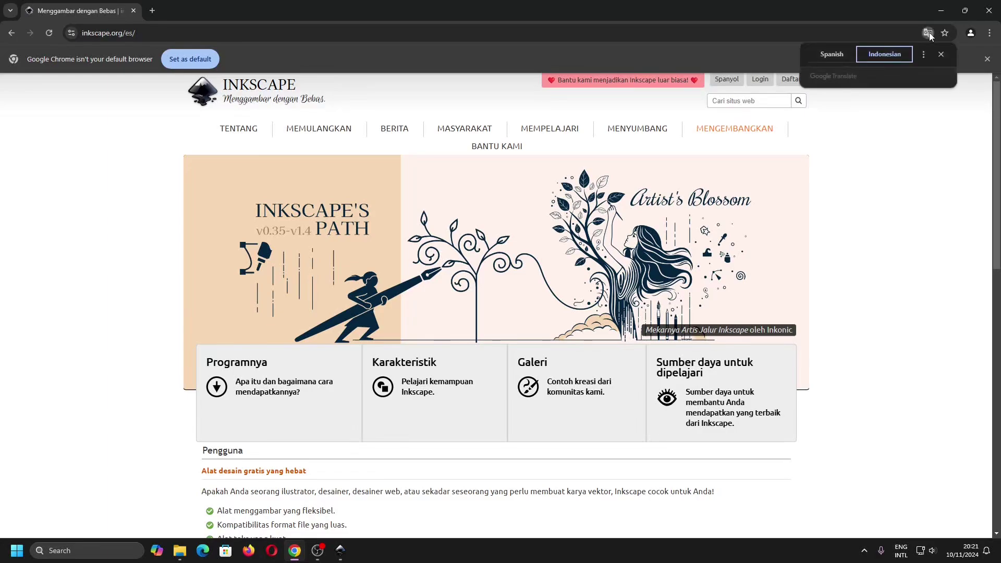
{"action": "left_click", "coordinate": [941, 55]}
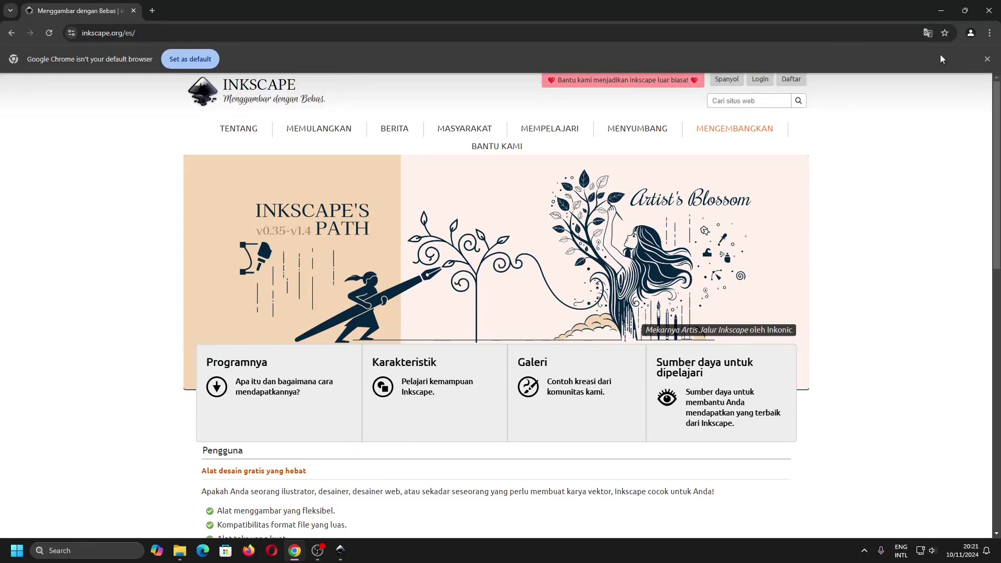
{"action": "left_click", "coordinate": [928, 33]}
{"action": "left_click", "coordinate": [925, 53]}
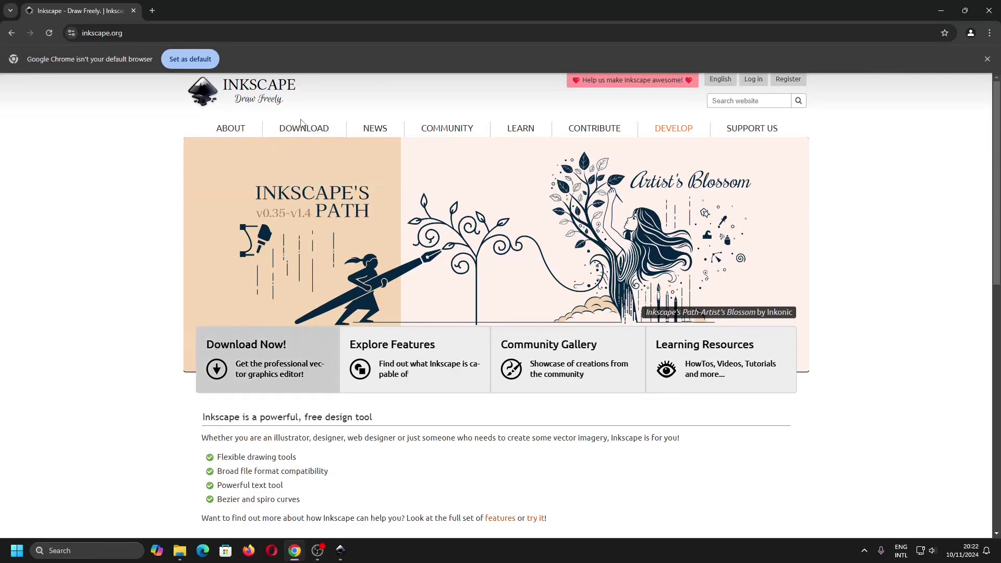
Download the 64-bit Windows Installer Package (msi) of the current stable Inkscape 1.4 release.
{"action": "mouse_move", "coordinate": [301, 128]}
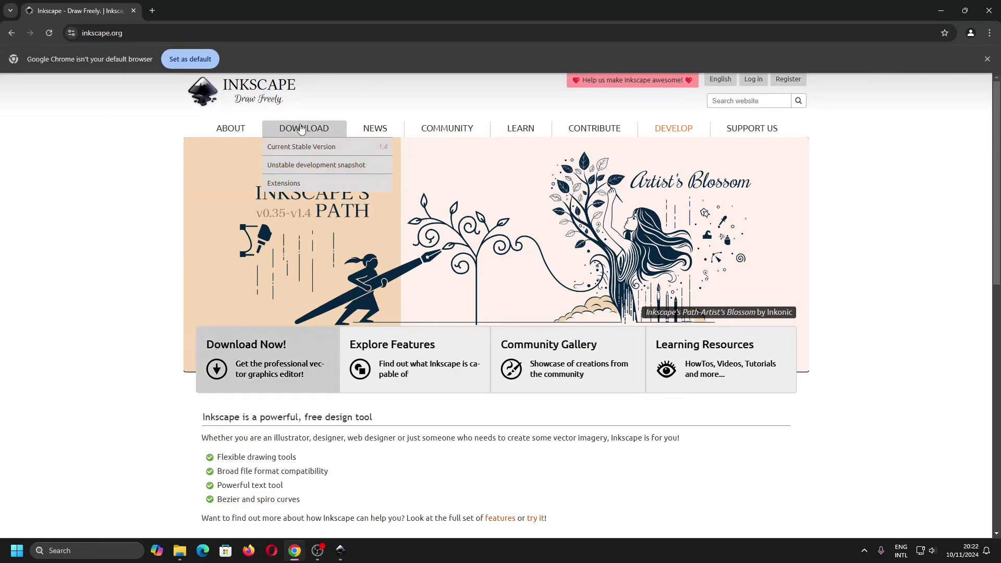
{"action": "left_click", "coordinate": [331, 149]}
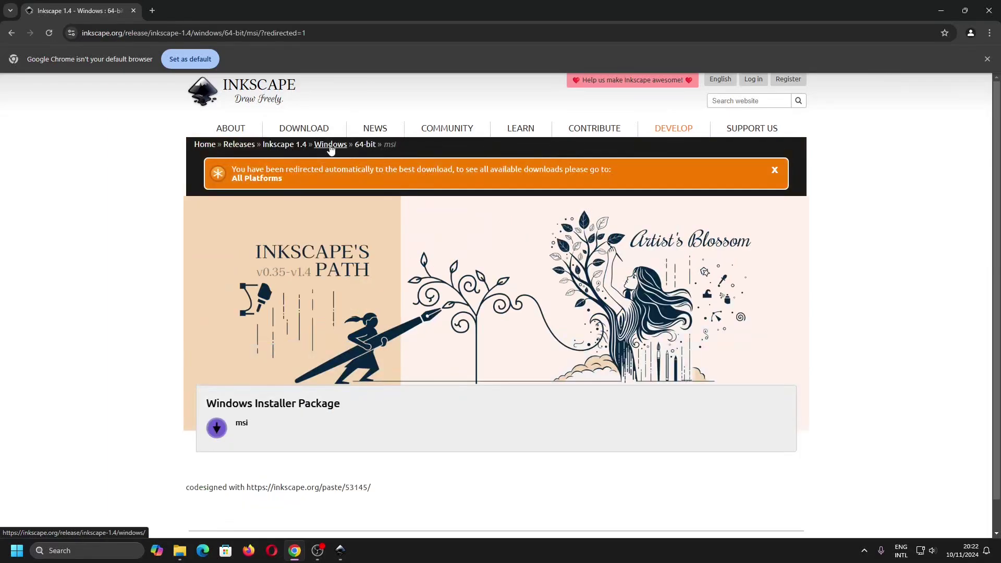
{"action": "left_click", "coordinate": [297, 447]}
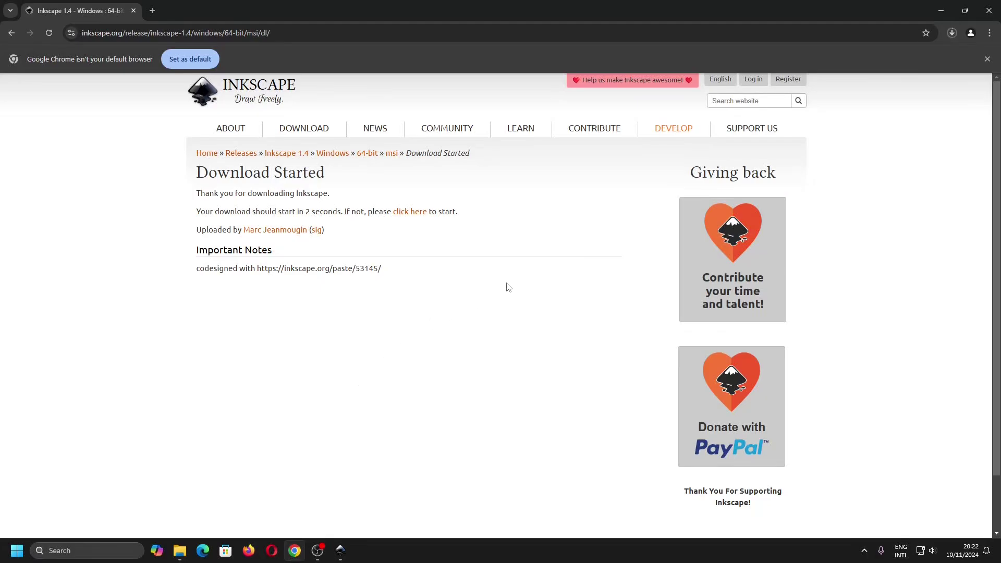
Switch to the Downloads folder in File Explorer and close the running Inkscape window.
{"action": "left_click", "coordinate": [179, 550]}
{"action": "mouse_move", "coordinate": [341, 550]}
{"action": "left_click", "coordinate": [421, 462]}
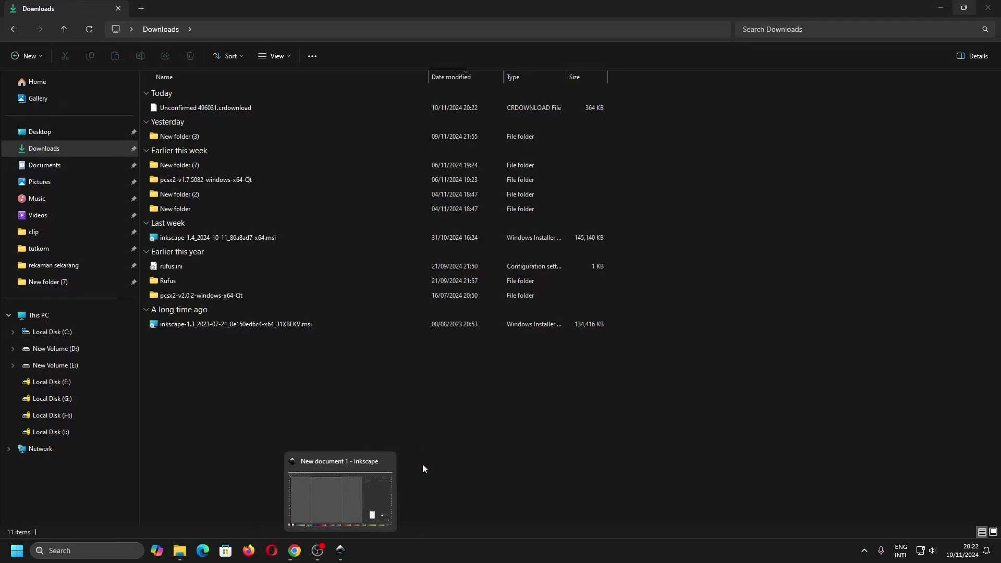
{"action": "left_click", "coordinate": [384, 463]}
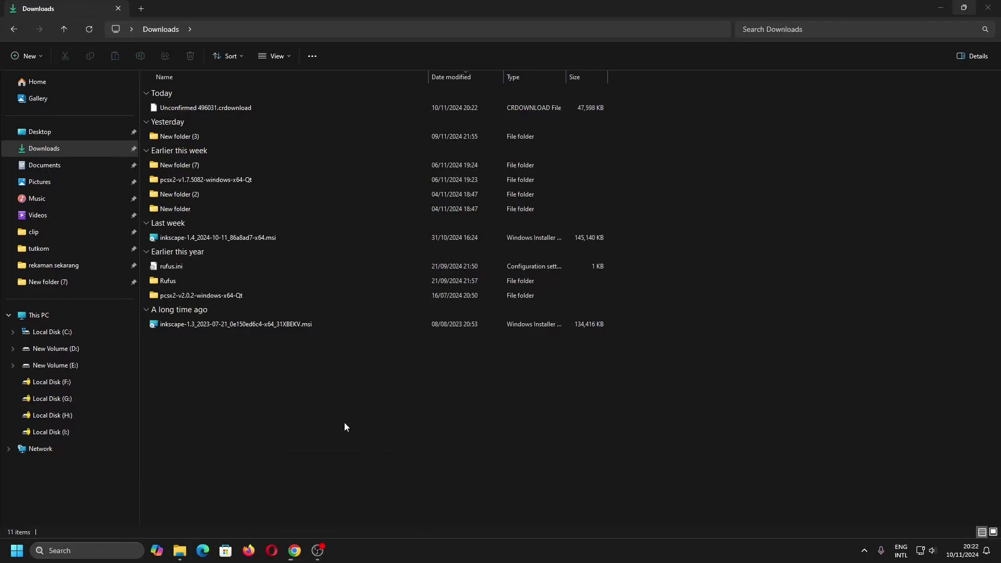
Install Inkscape with inkscape-1.4_2024-10-11_86a8ad7-x64.msi, allowing it to make changes to the device, and finish the setup wizard.
{"action": "double_click", "coordinate": [249, 239]}
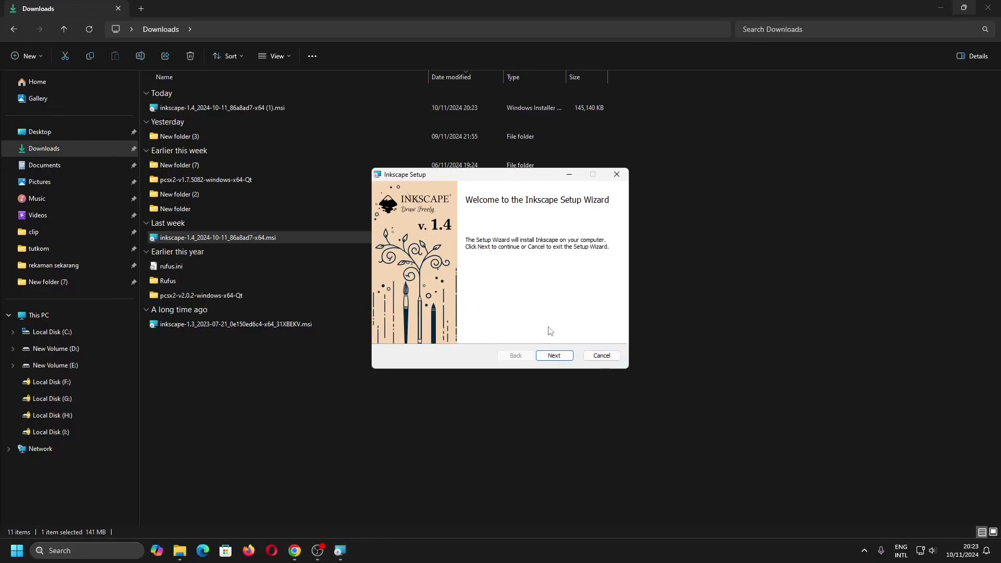
{"action": "left_click", "coordinate": [554, 355]}
{"action": "left_click", "coordinate": [555, 358]}
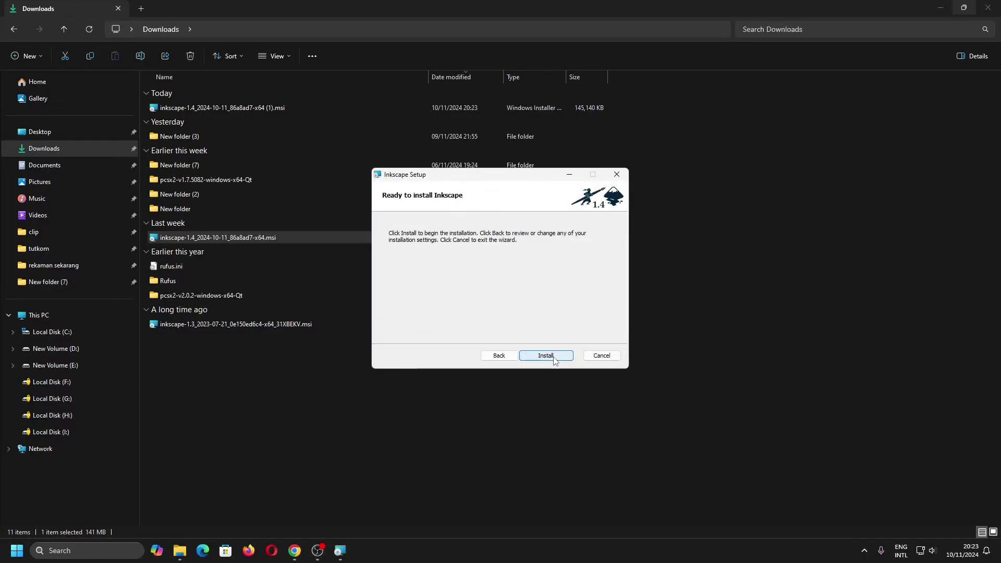
{"action": "left_click", "coordinate": [555, 358]}
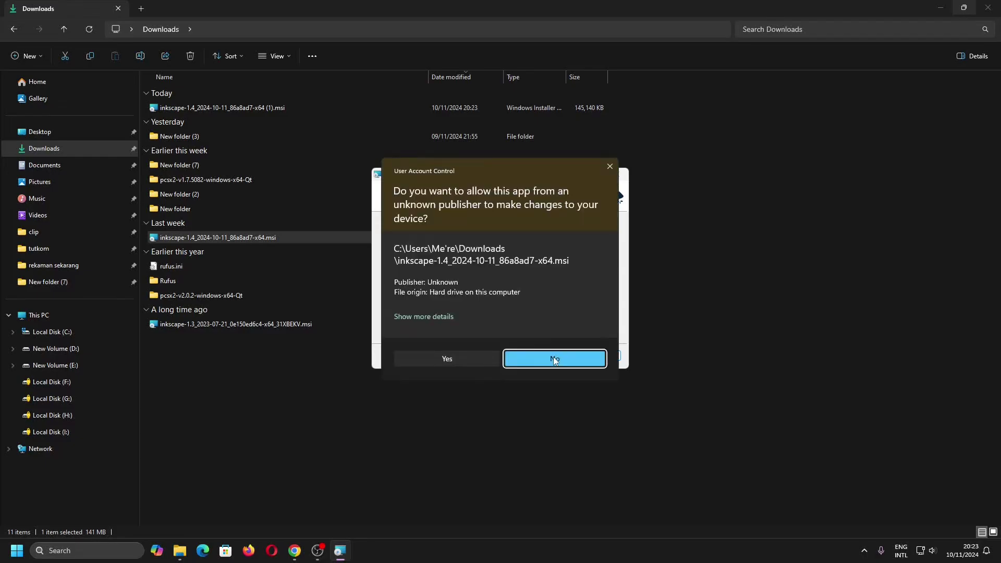
{"action": "left_click", "coordinate": [480, 358]}
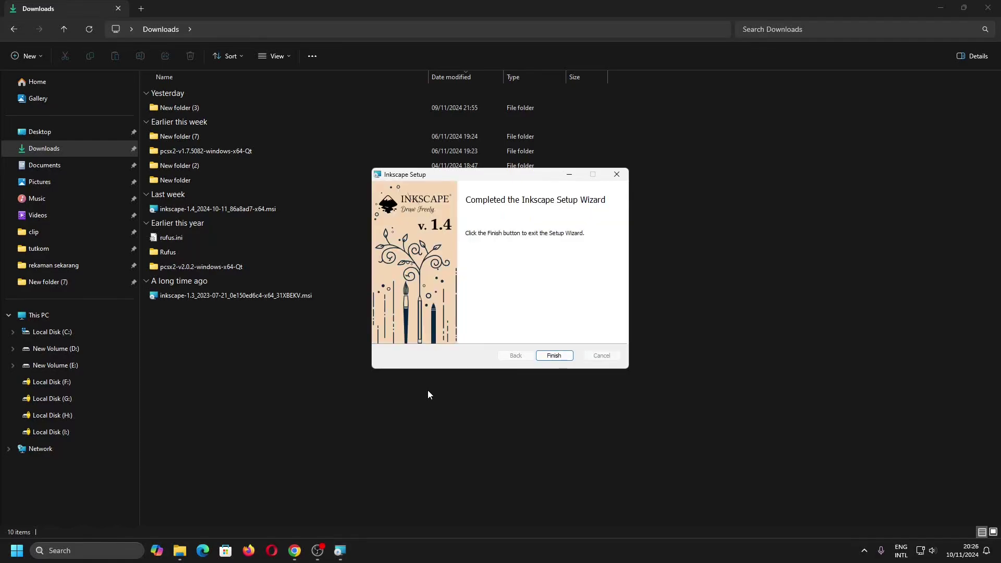
{"action": "left_click", "coordinate": [554, 355]}
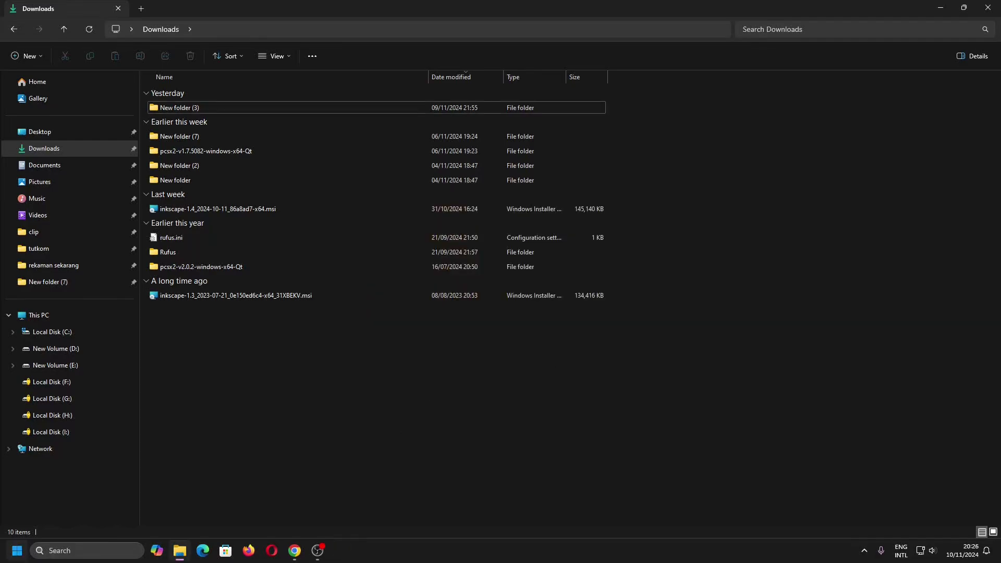
Try to launch the newly installed Inkscape.
{"action": "left_click", "coordinate": [7, 557]}
{"action": "left_click", "coordinate": [202, 298]}
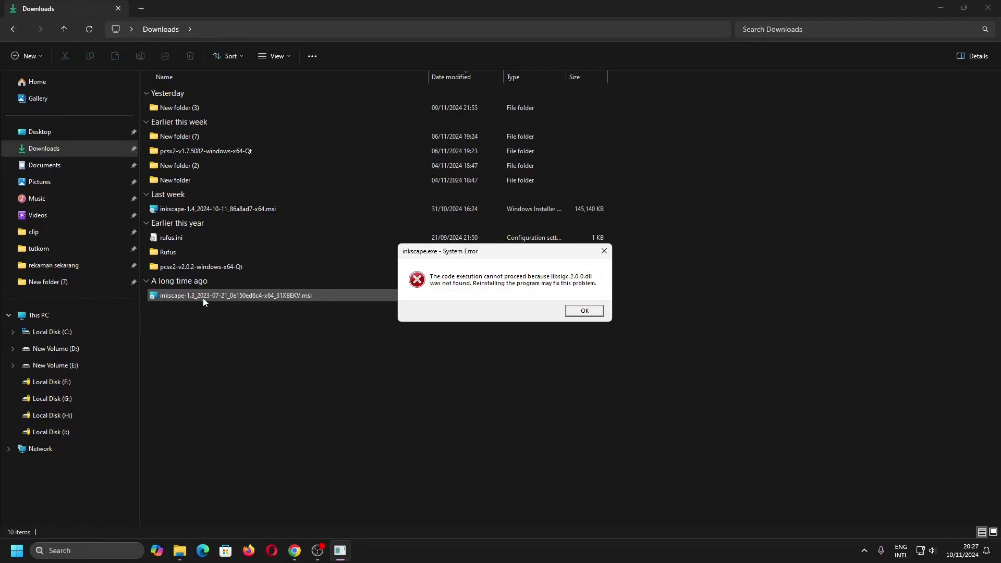
{"action": "left_click", "coordinate": [584, 311]}
Uninstall Inkscape through the Installed apps page of Windows Settings and allow the removal to make changes to the device.
{"action": "key", "text": "super"}
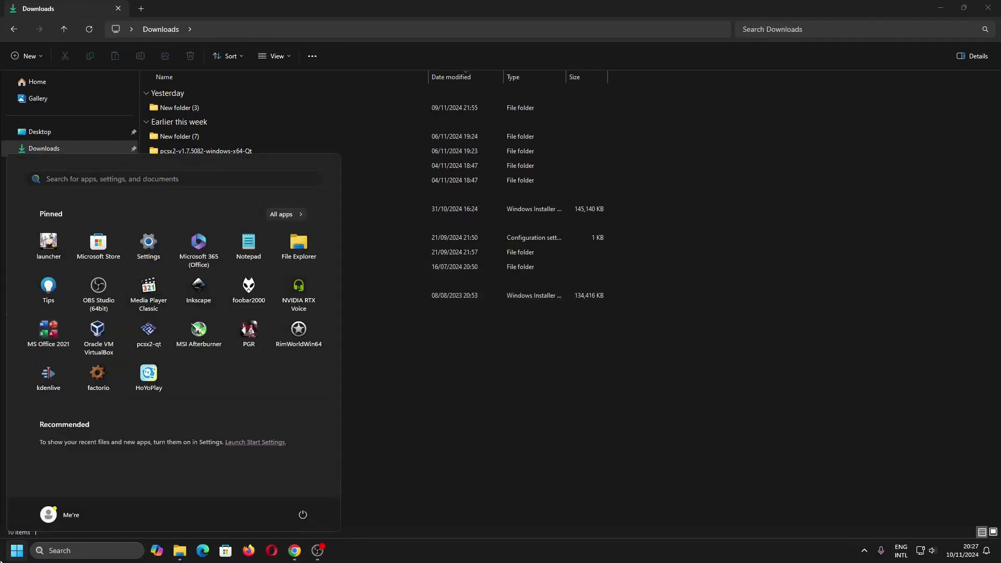
{"action": "right_click", "coordinate": [189, 297]}
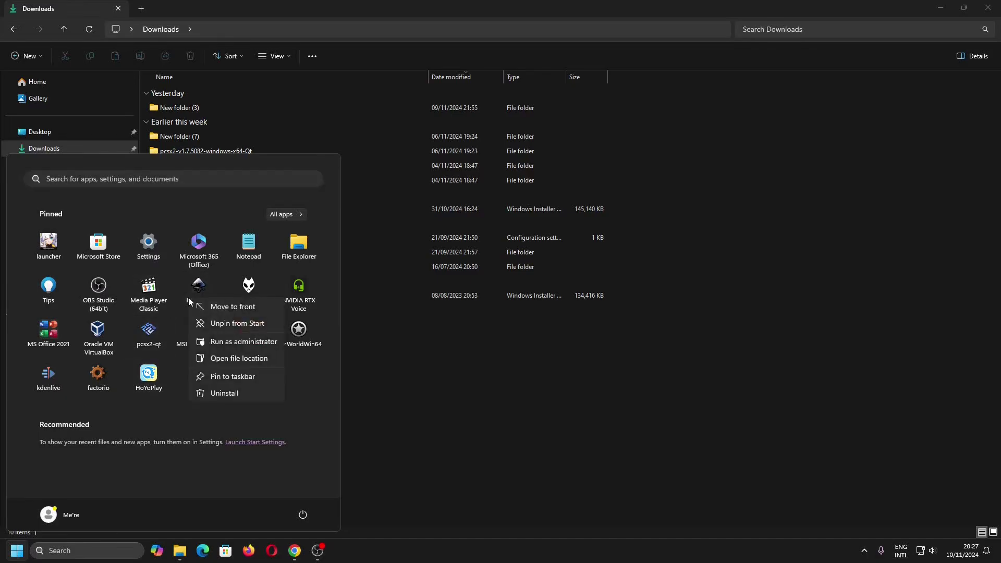
{"action": "left_click", "coordinate": [220, 395]}
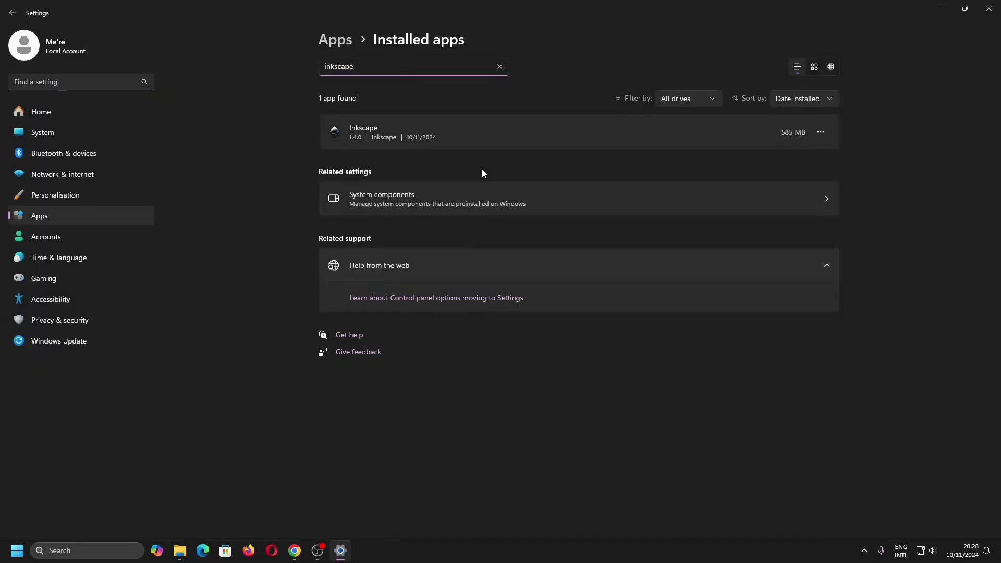
{"action": "left_click", "coordinate": [823, 135]}
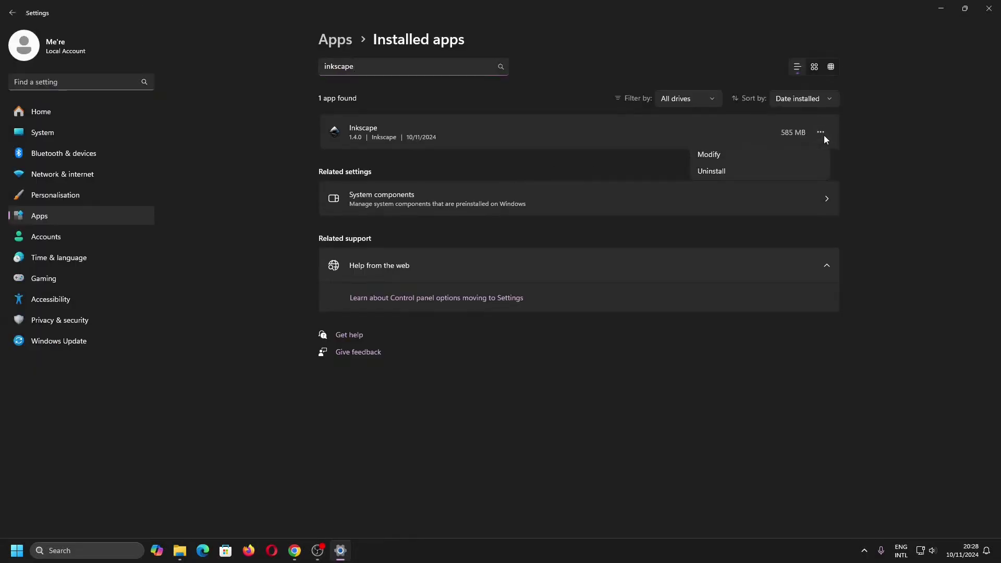
{"action": "left_click", "coordinate": [746, 177]}
{"action": "left_click", "coordinate": [792, 185]}
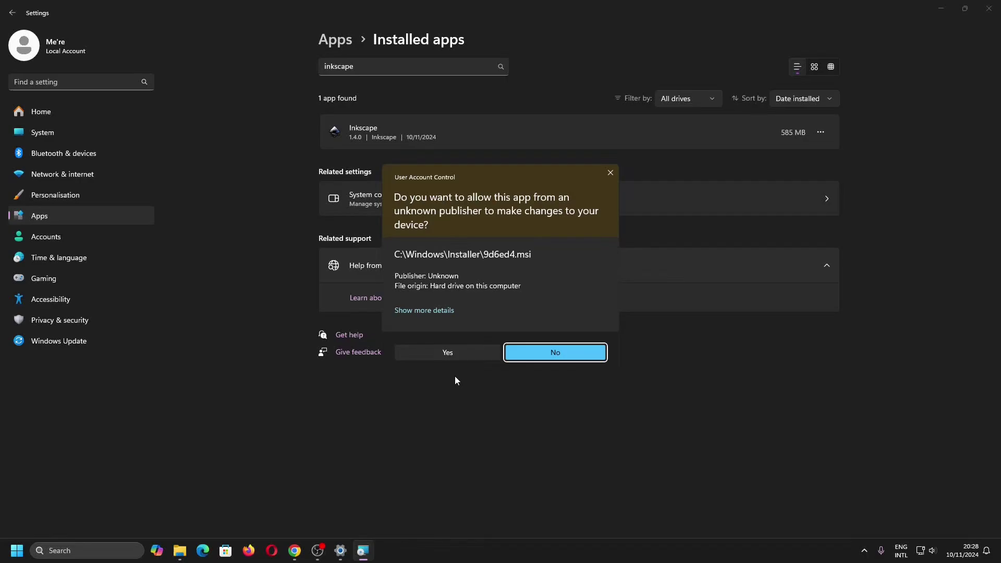
{"action": "left_click", "coordinate": [460, 354]}
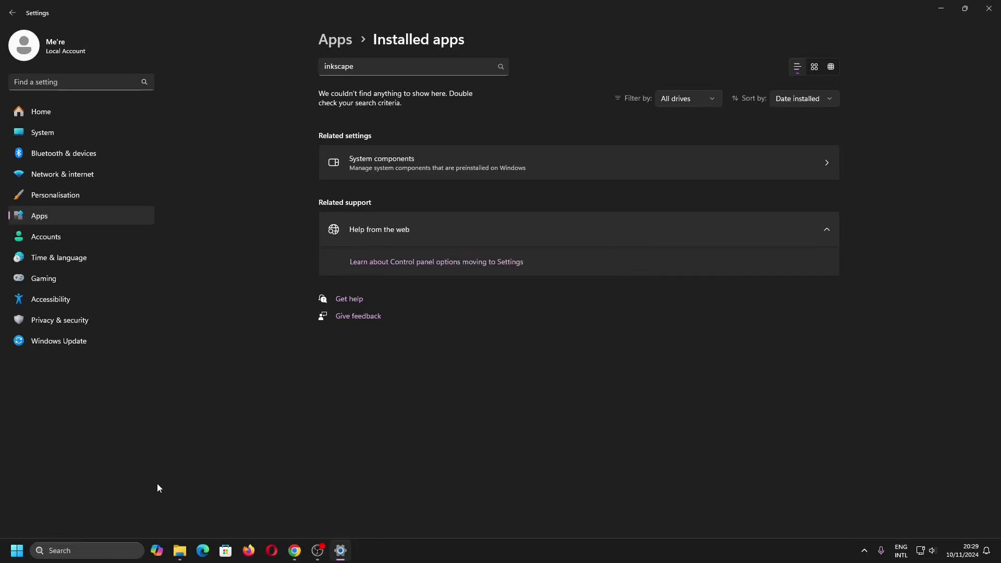
Reinstall Inkscape from inkscape-1.4_2024-10-11_86a8ad7-x64.msi in the Downloads folder and finish the setup wizard.
{"action": "left_click", "coordinate": [179, 550]}
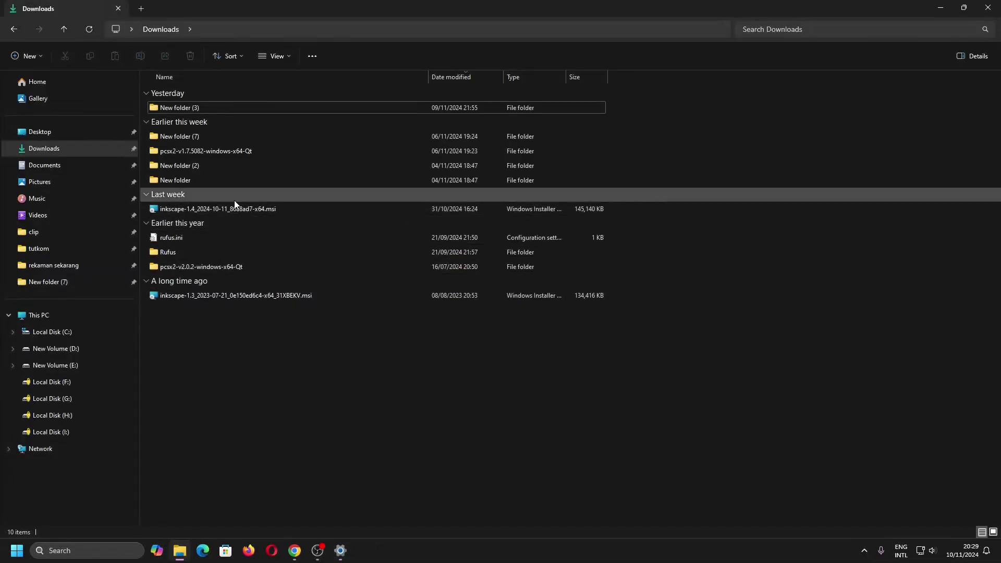
{"action": "double_click", "coordinate": [234, 208]}
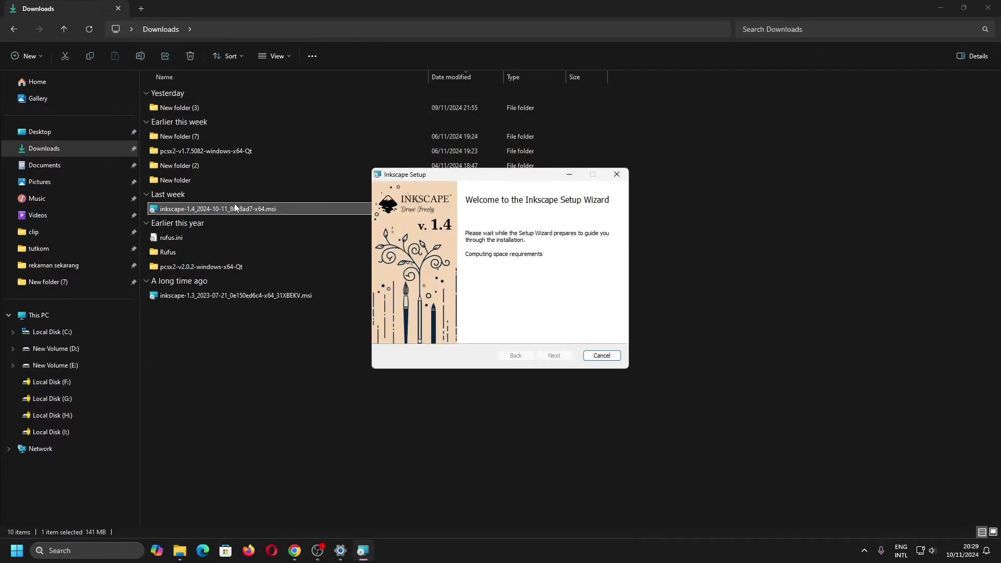
{"action": "left_click", "coordinate": [555, 356]}
{"action": "left_click", "coordinate": [559, 356]}
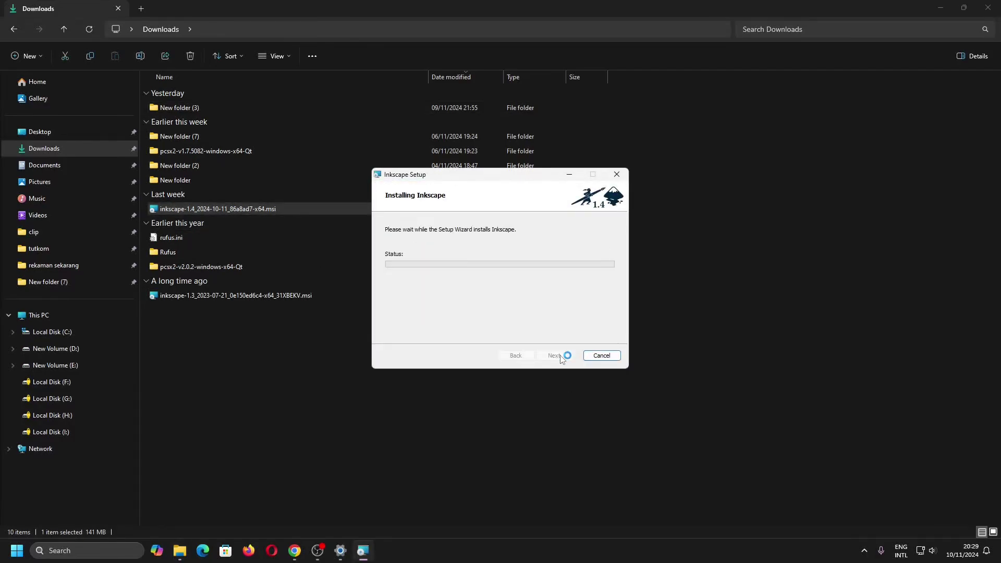
{"action": "left_click", "coordinate": [560, 356]}
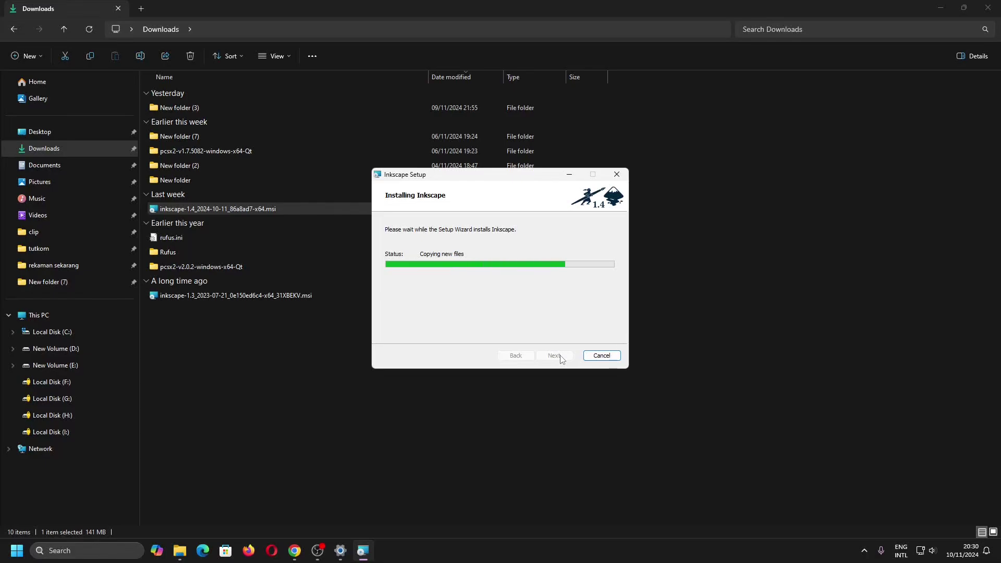
{"action": "left_click", "coordinate": [554, 356]}
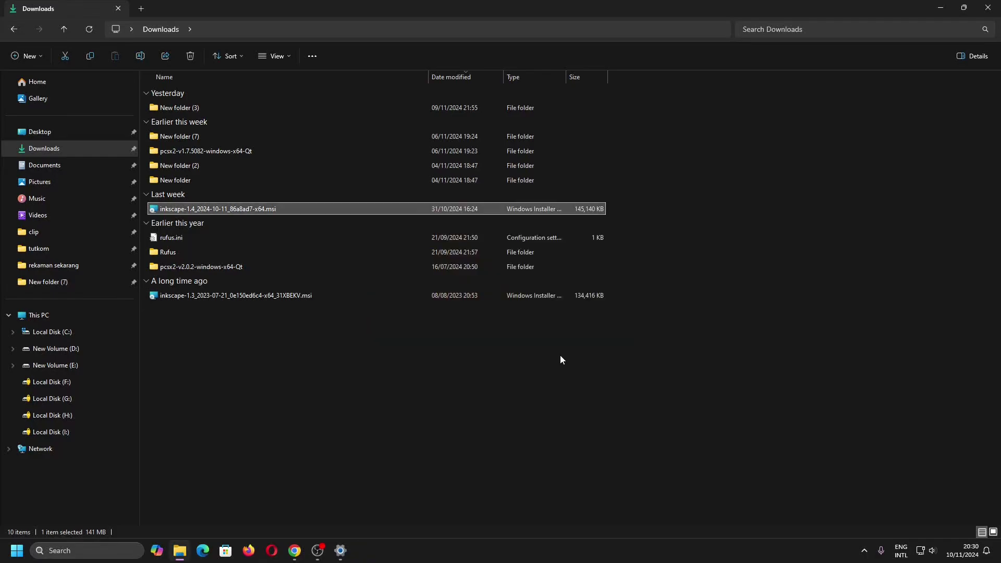
Launch the reinstalled Inkscape and check its version in the About window, closing that window when done.
{"action": "left_click", "coordinate": [16, 551]}
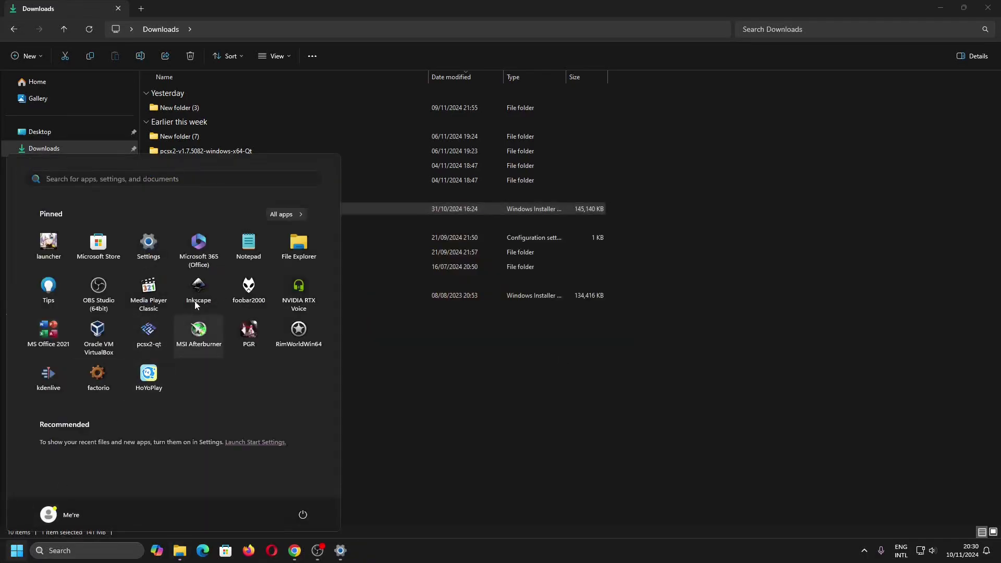
{"action": "left_click", "coordinate": [210, 290]}
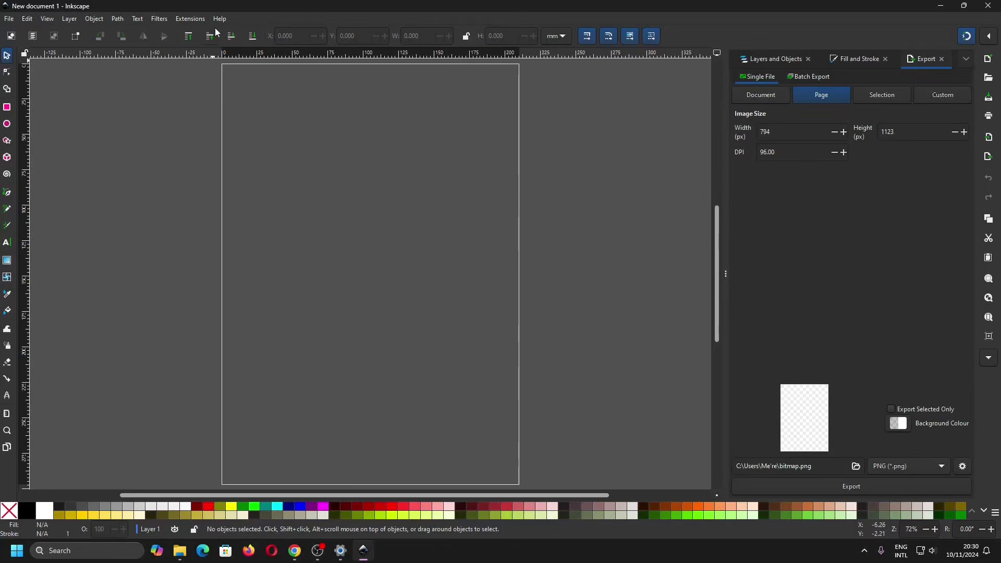
{"action": "left_click", "coordinate": [219, 18]}
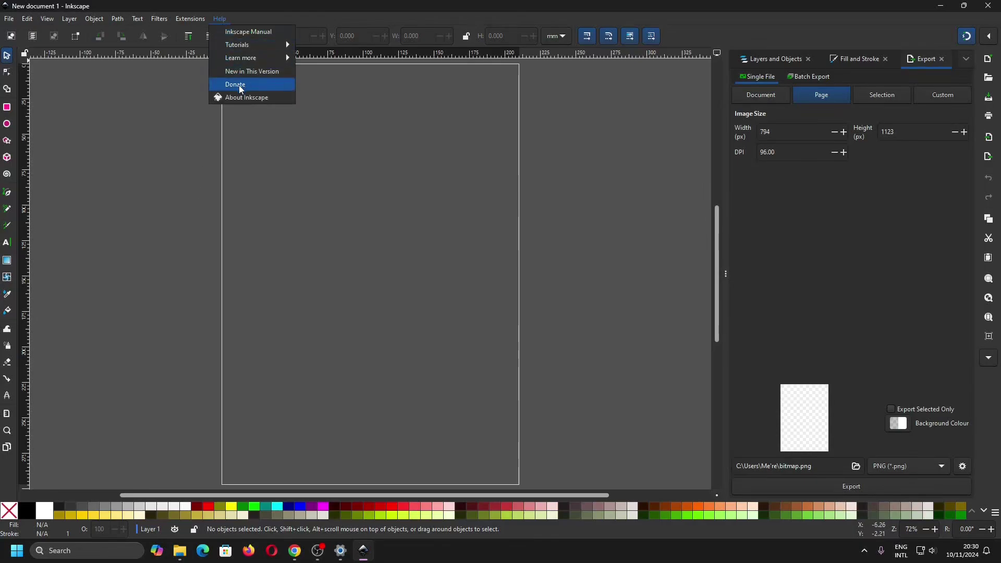
{"action": "left_click", "coordinate": [232, 97]}
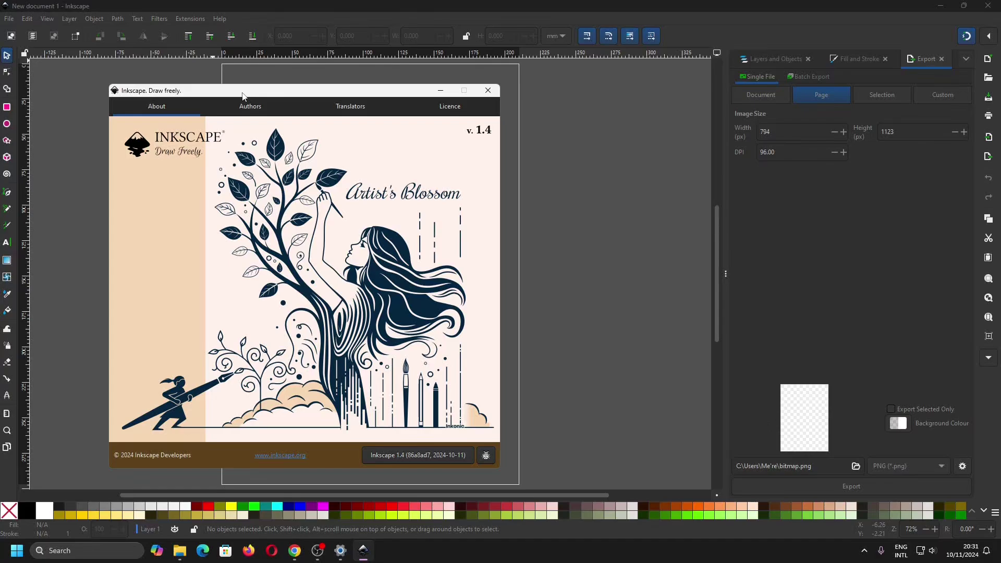
{"action": "left_click", "coordinate": [486, 91]}
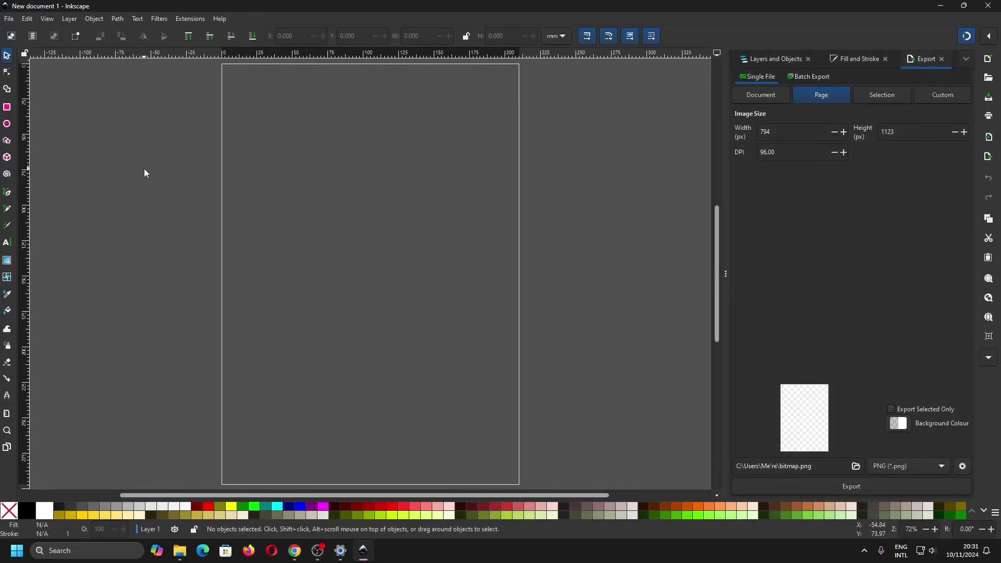
Open TitleVideoCustomGIMP.svg from the recently used files.
{"action": "left_click", "coordinate": [9, 18]}
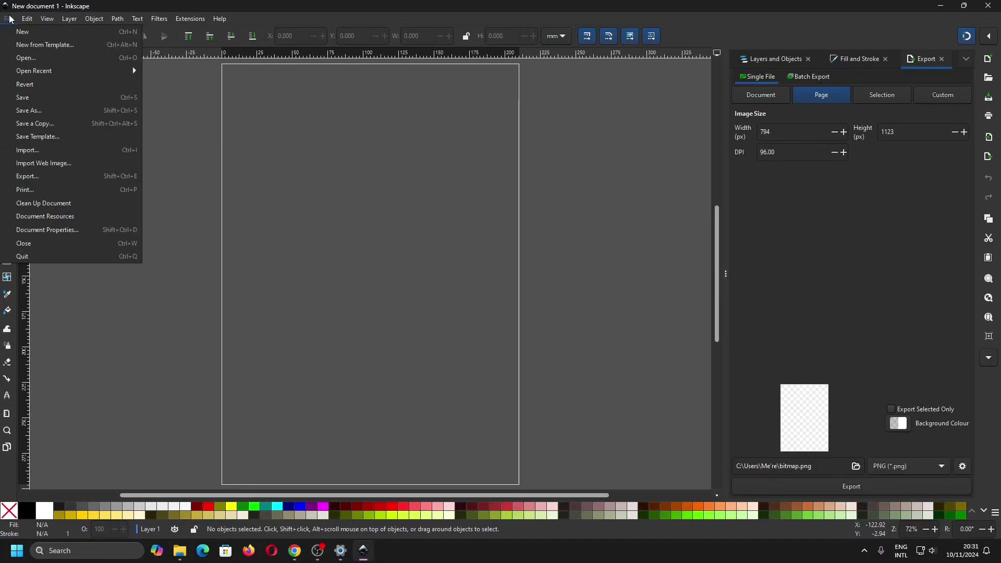
{"action": "mouse_move", "coordinate": [54, 71]}
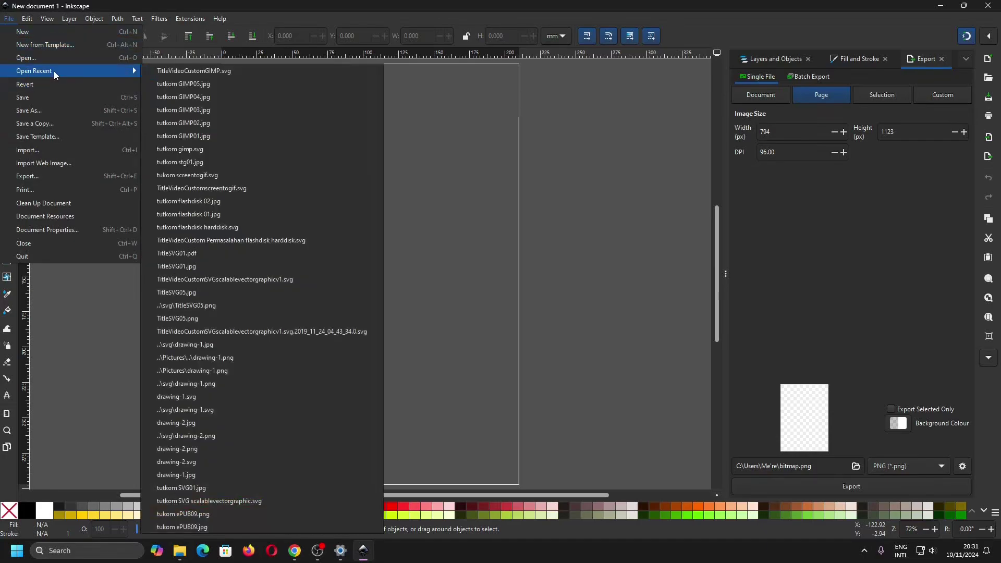
{"action": "left_click", "coordinate": [169, 71]}
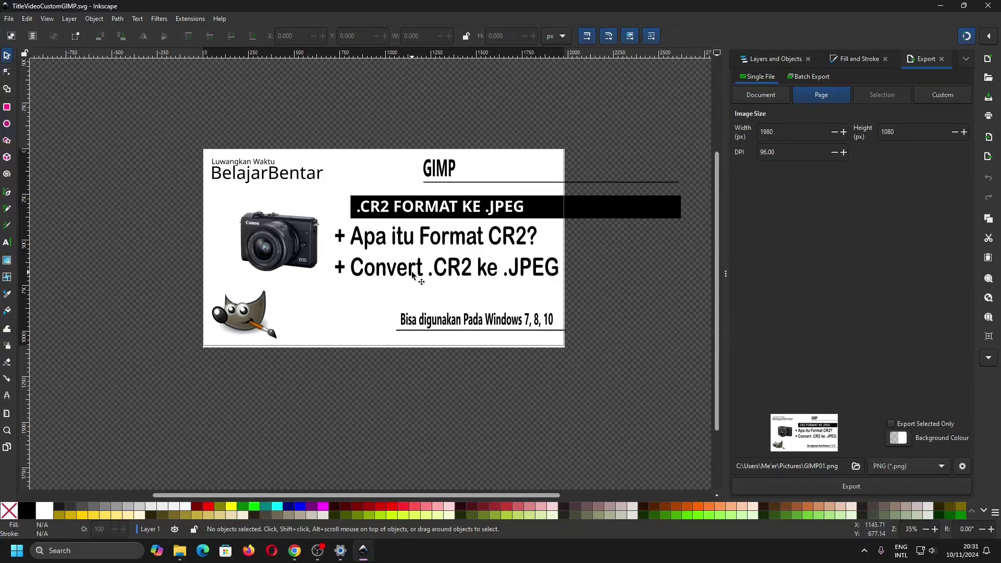
Select the text lines, the black title bar and the GIMP heading group one after another to check them in the design.
{"action": "key", "text": "Tab"}
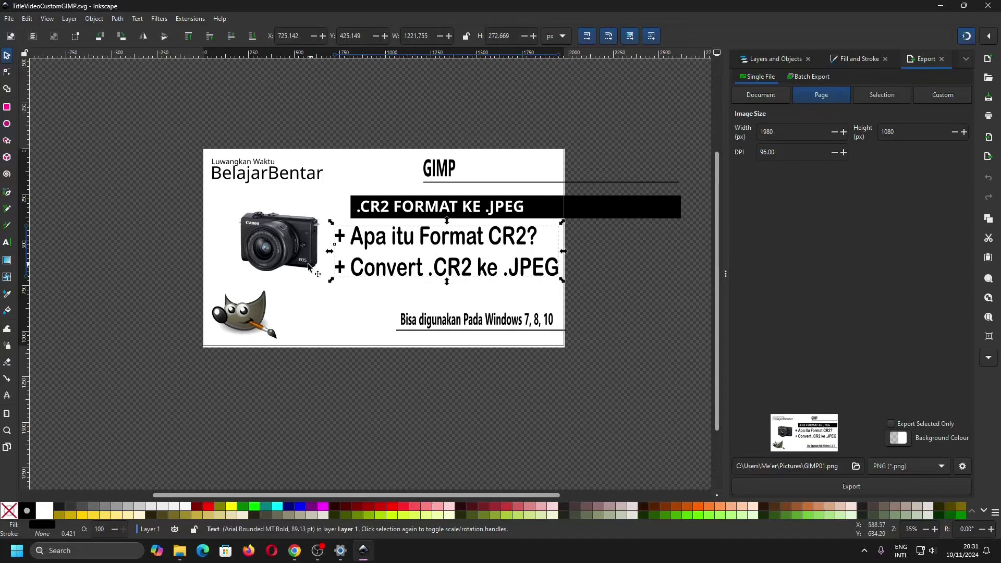
{"action": "left_click", "coordinate": [392, 268]}
{"action": "left_click", "coordinate": [432, 211]}
{"action": "left_click", "coordinate": [584, 210]}
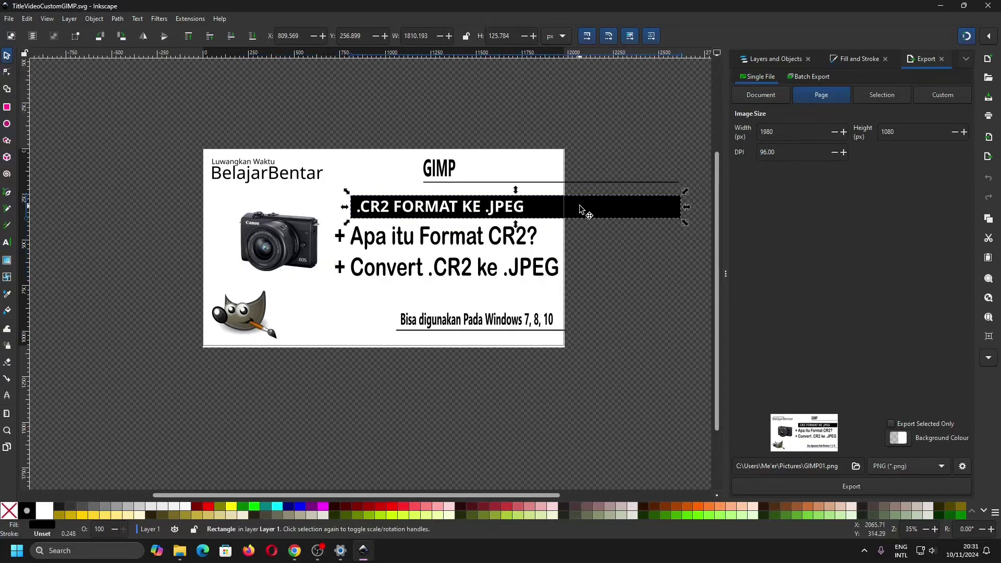
{"action": "left_click", "coordinate": [457, 176]}
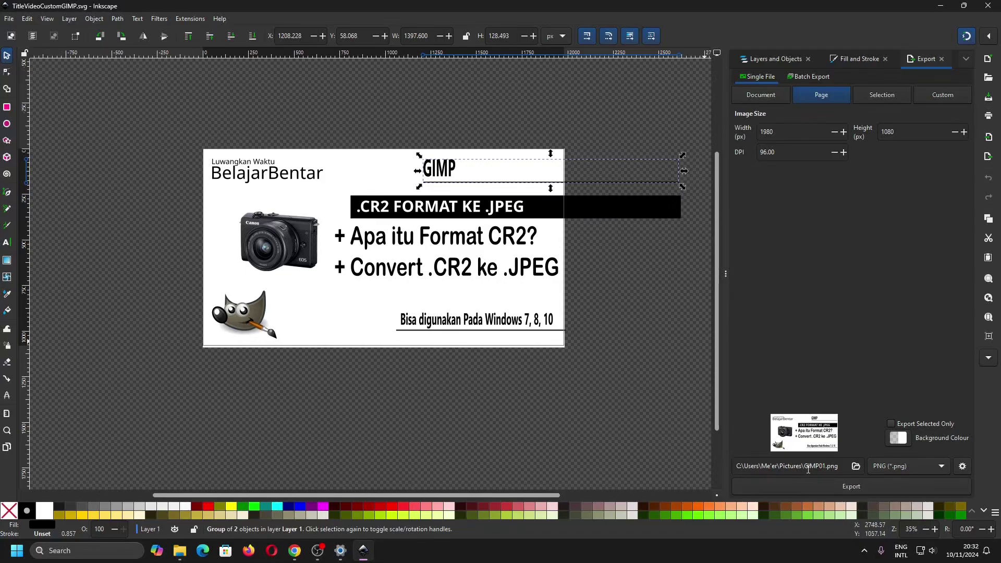
Open backup data.svg and select its hard disk image and Notepad image.
{"action": "left_click", "coordinate": [9, 18]}
{"action": "key", "text": "Escape"}
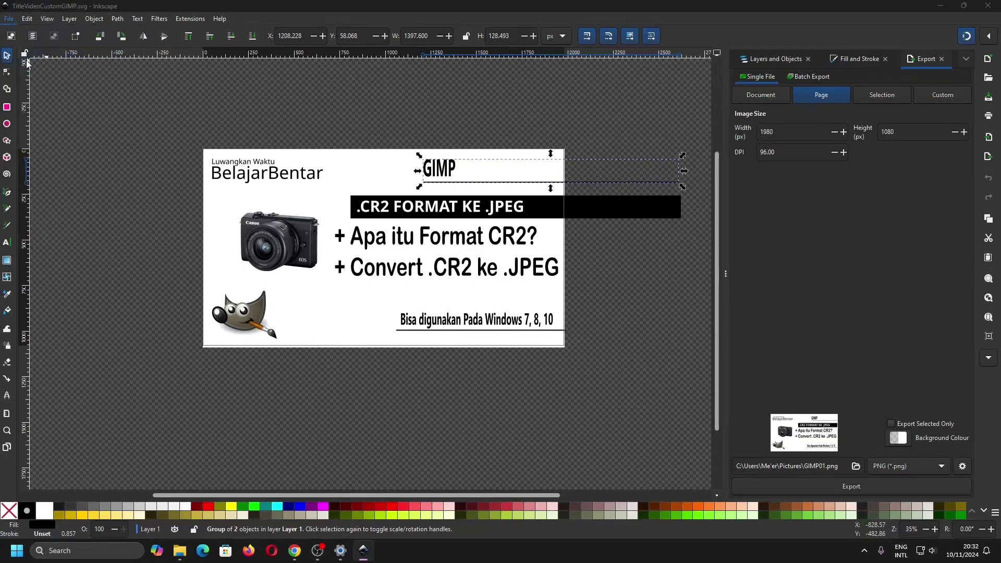
{"action": "key", "text": "ctrl+o"}
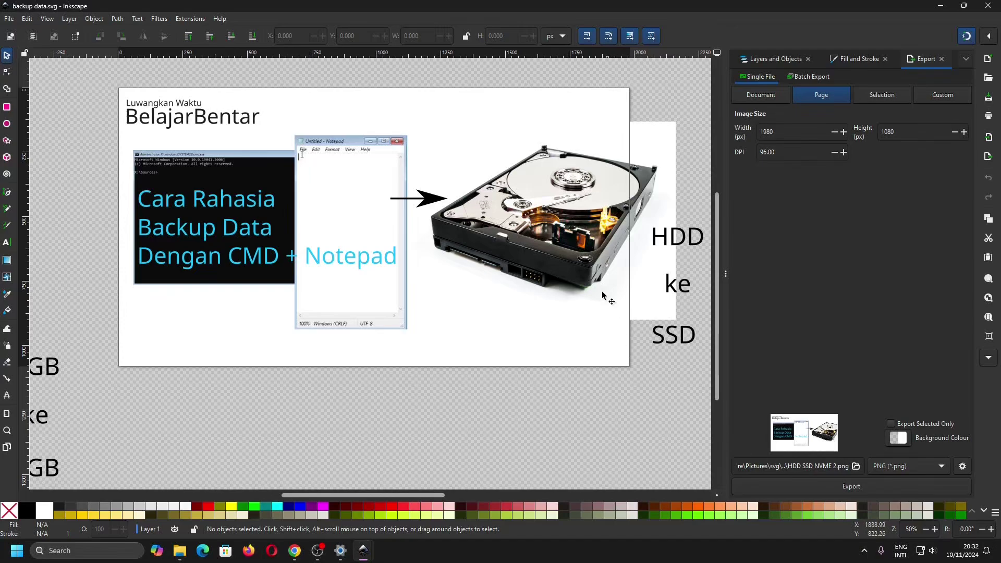
{"action": "left_click", "coordinate": [546, 236]}
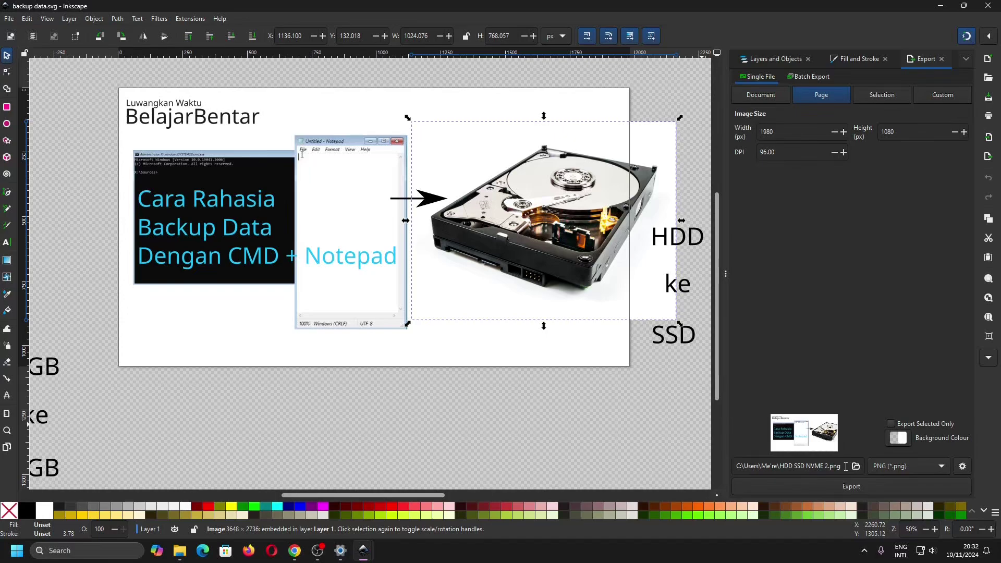
{"action": "left_click", "coordinate": [373, 305]}
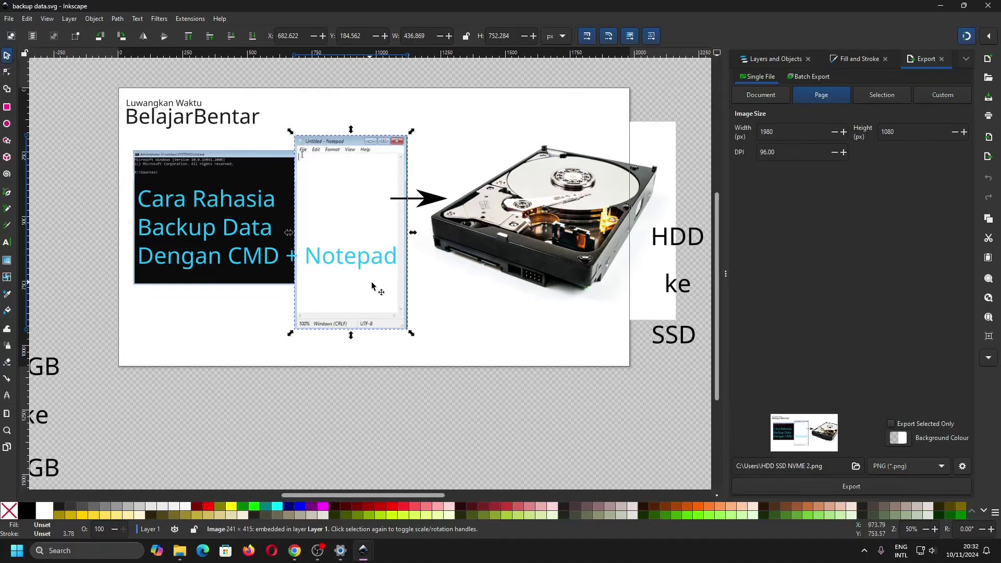
Set the export file format to JPEG (*.jpg) for backup data.svg.
{"action": "left_click", "coordinate": [916, 468]}
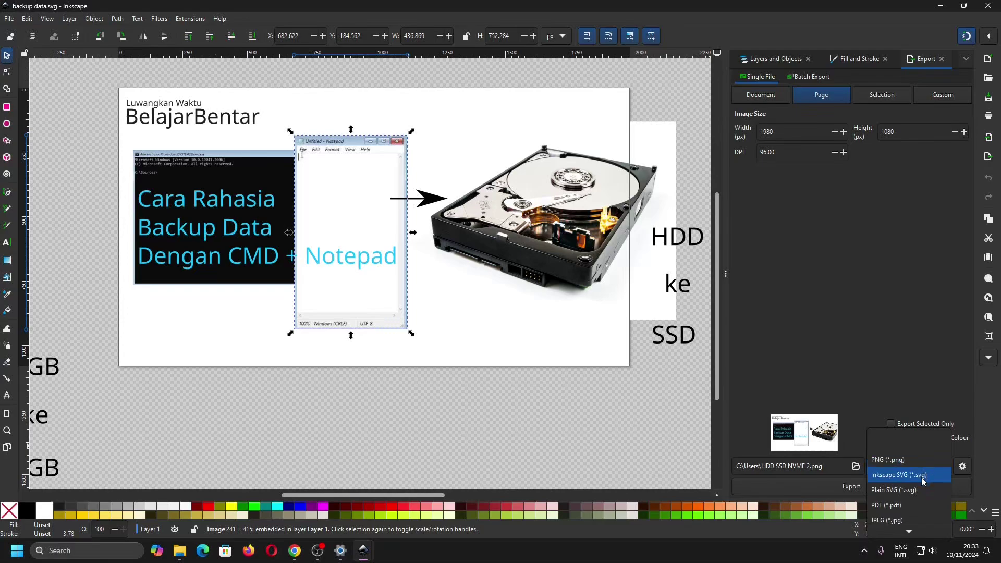
{"action": "scroll", "coordinate": [907, 514], "scroll_direction": "down", "scroll_amount": 1}
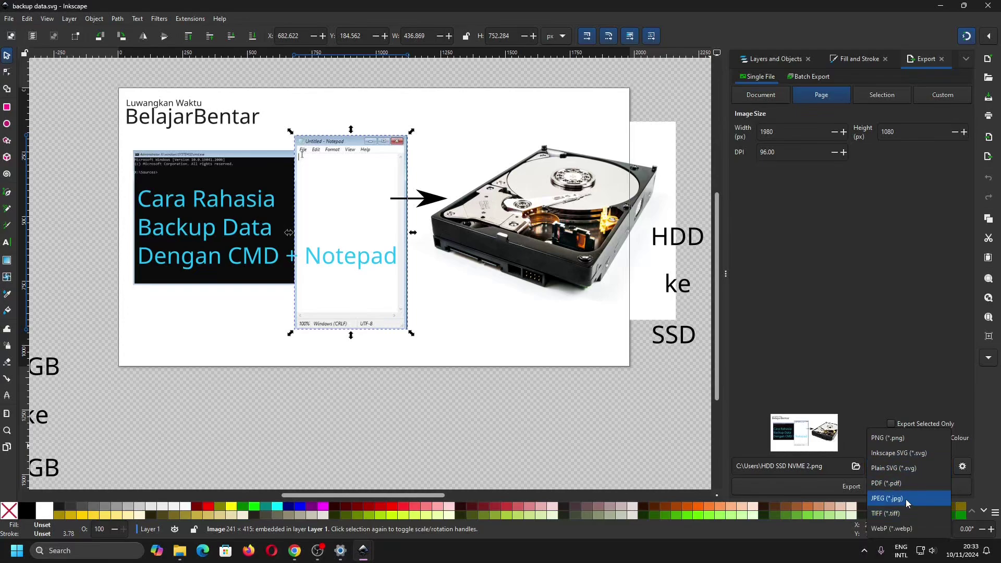
{"action": "left_click", "coordinate": [906, 499]}
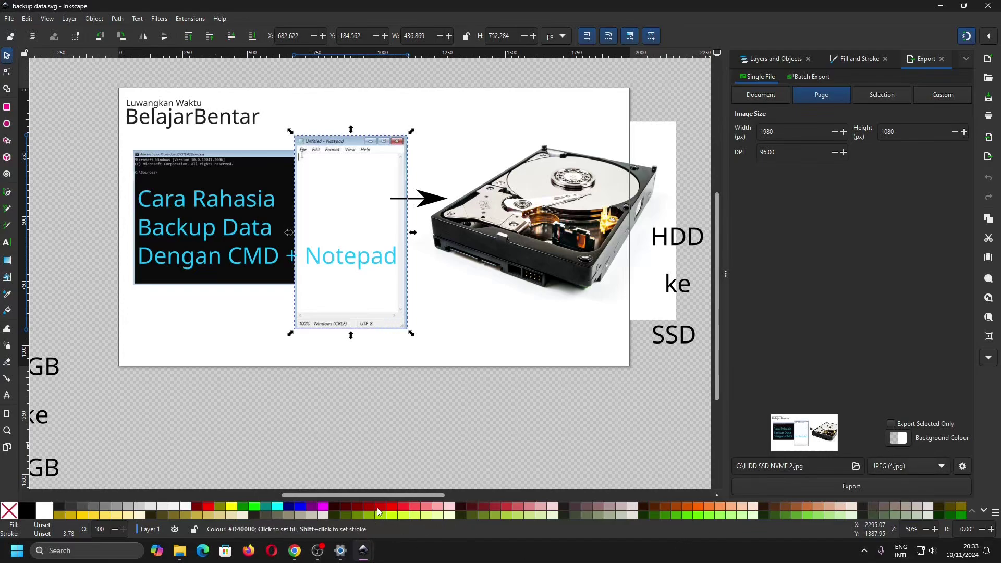
Return to the backup data.svg window and browse to the Pictures folder as the export location.
{"action": "mouse_move", "coordinate": [363, 557]}
{"action": "left_click", "coordinate": [307, 490]}
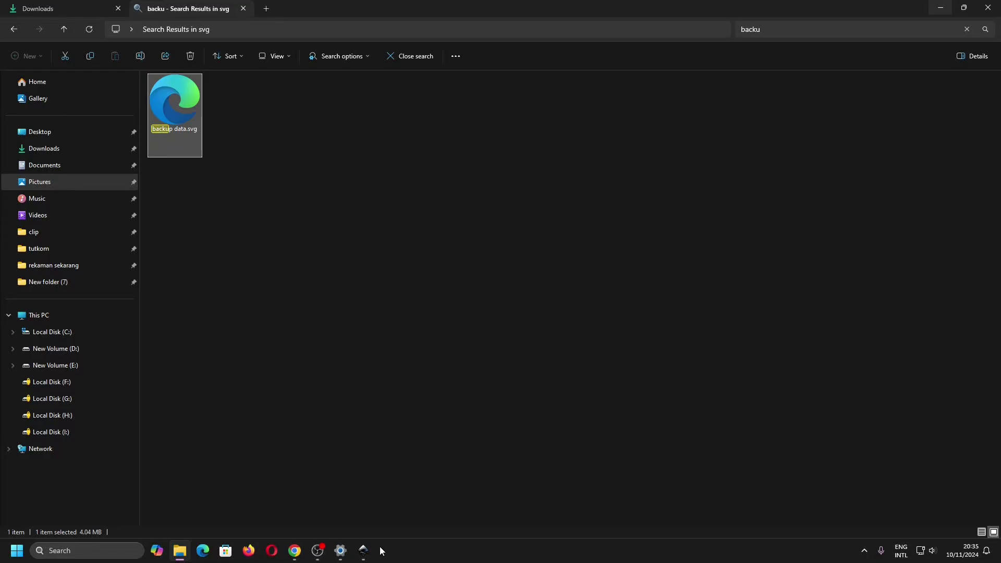
{"action": "mouse_move", "coordinate": [372, 558]}
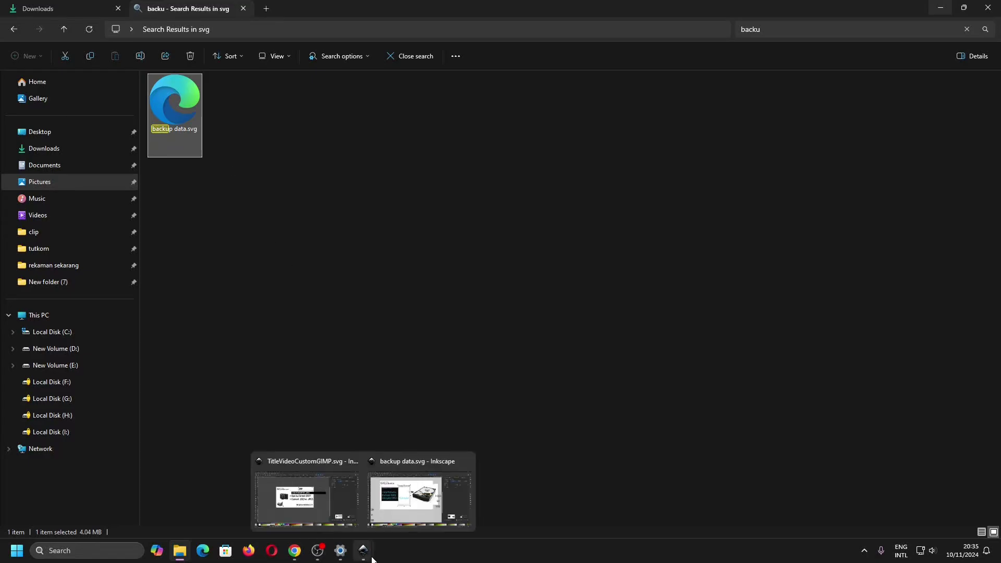
{"action": "left_click", "coordinate": [418, 496]}
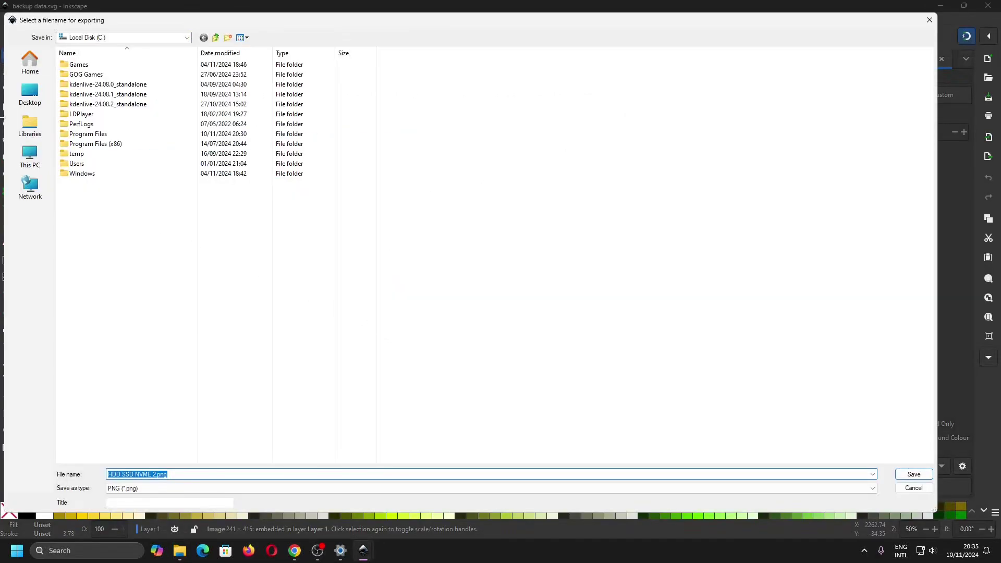
{"action": "left_click", "coordinate": [30, 63]}
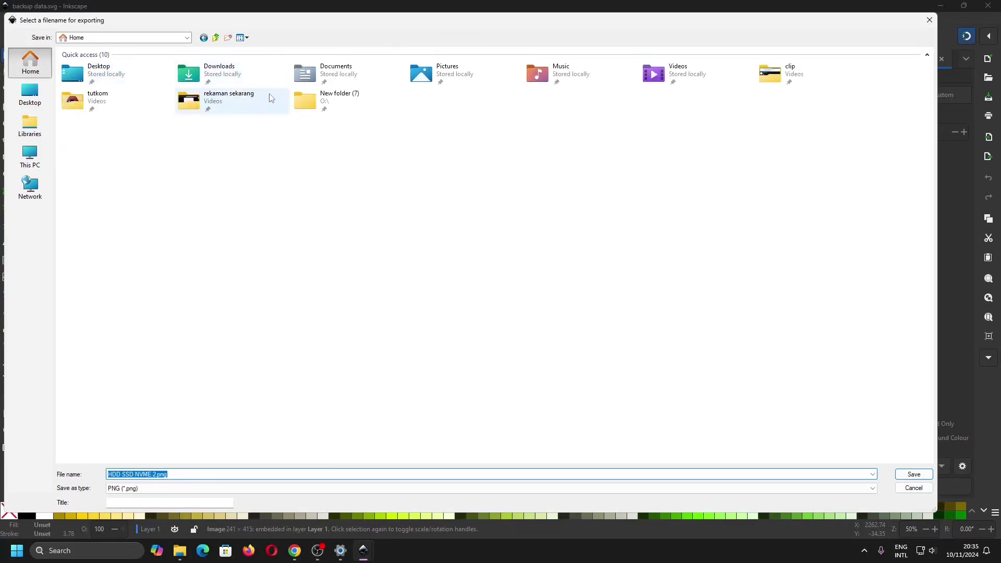
{"action": "double_click", "coordinate": [451, 74]}
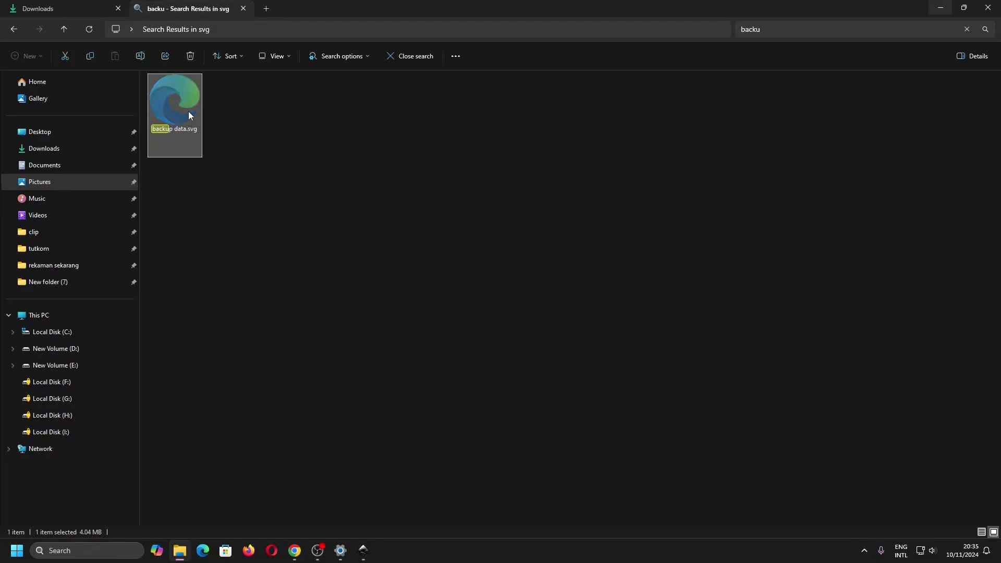
Check the Pictures folder in a new File Explorer tab and reopen backup data.svg from Pictures in a maximized Inkscape window.
{"action": "left_click", "coordinate": [266, 8]}
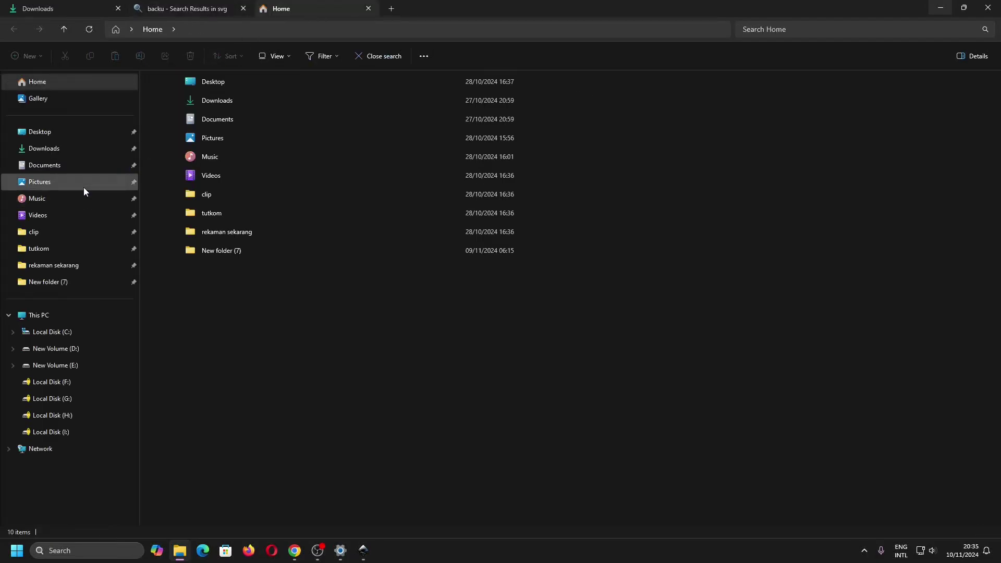
{"action": "left_click", "coordinate": [84, 186]}
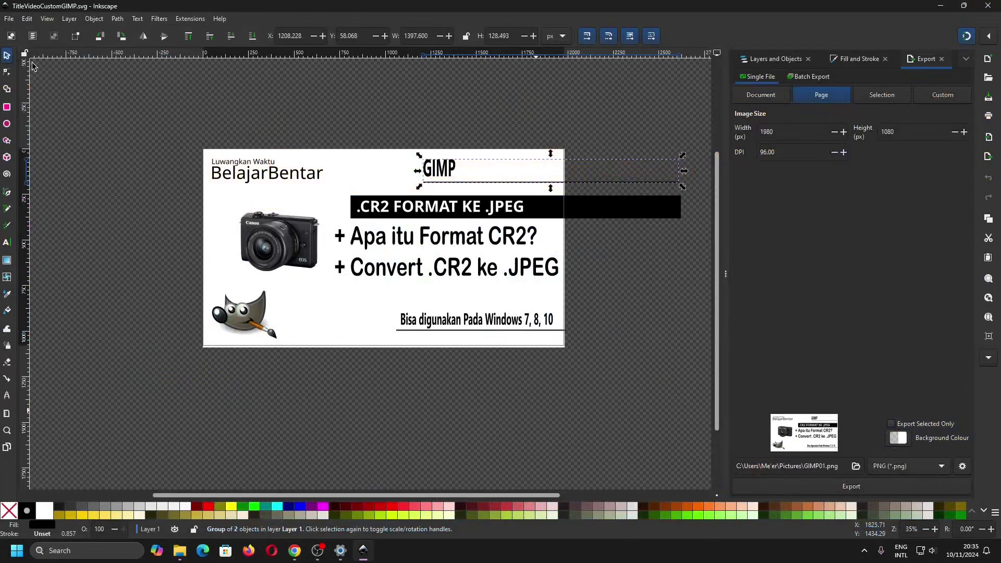
{"action": "left_click", "coordinate": [14, 15]}
{"action": "left_click", "coordinate": [45, 61]}
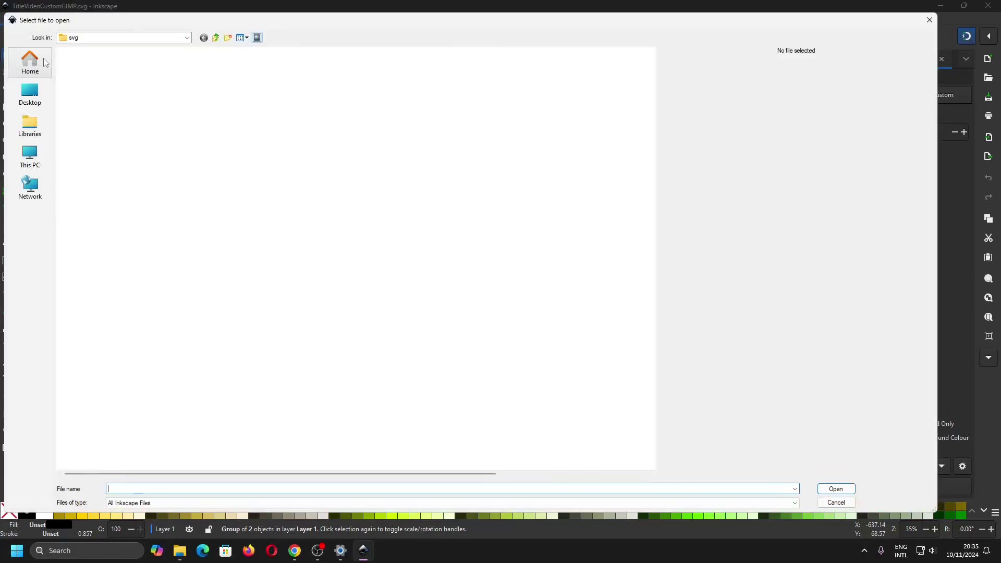
{"action": "left_click", "coordinate": [215, 37]}
{"action": "left_click", "coordinate": [289, 316]}
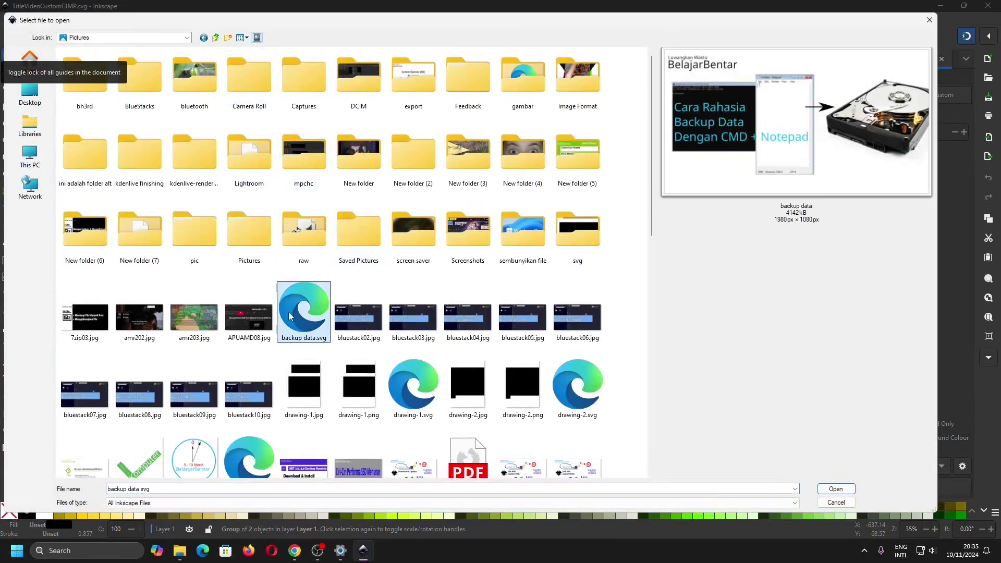
{"action": "double_click", "coordinate": [290, 316]}
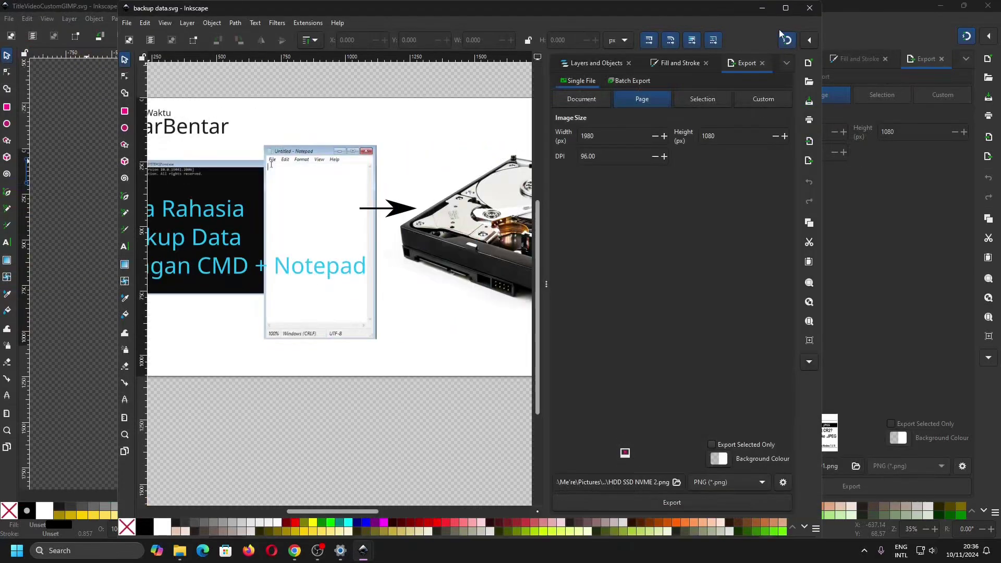
{"action": "left_click", "coordinate": [785, 8]}
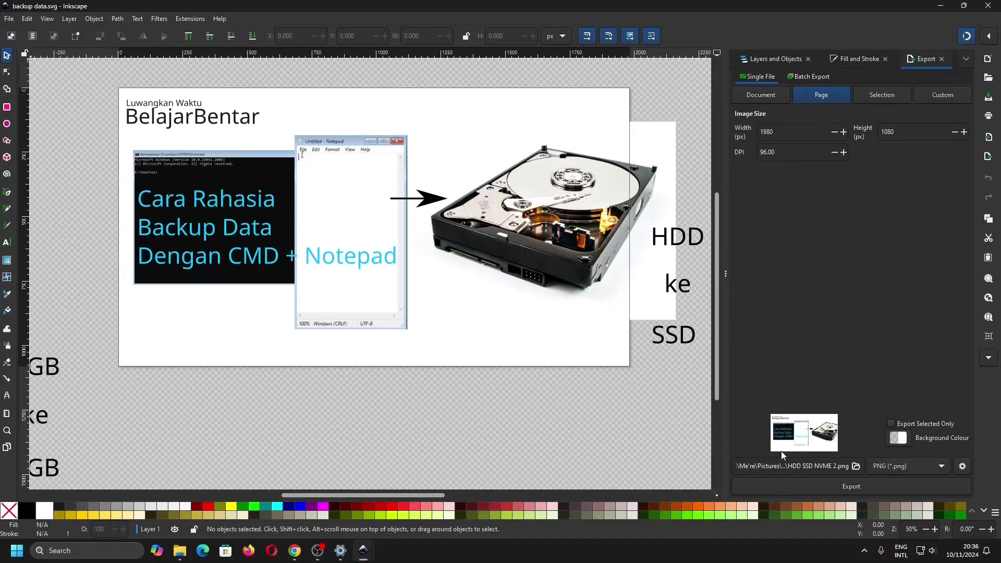
Select the hard disk image and the Notepad image in turn to check the reopened drawing.
{"action": "left_click", "coordinate": [547, 226]}
{"action": "left_click", "coordinate": [350, 240]}
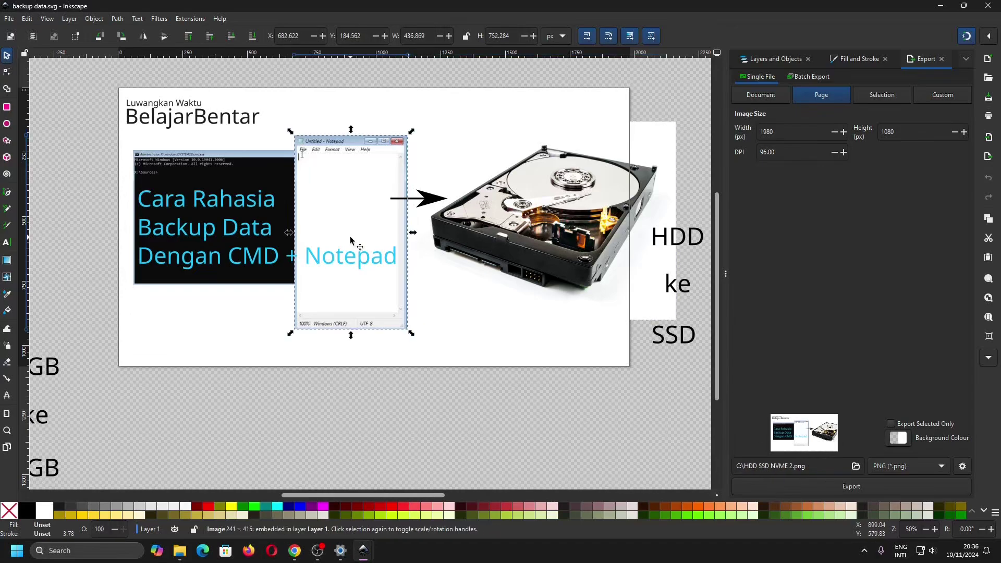
{"action": "left_click", "coordinate": [513, 222]}
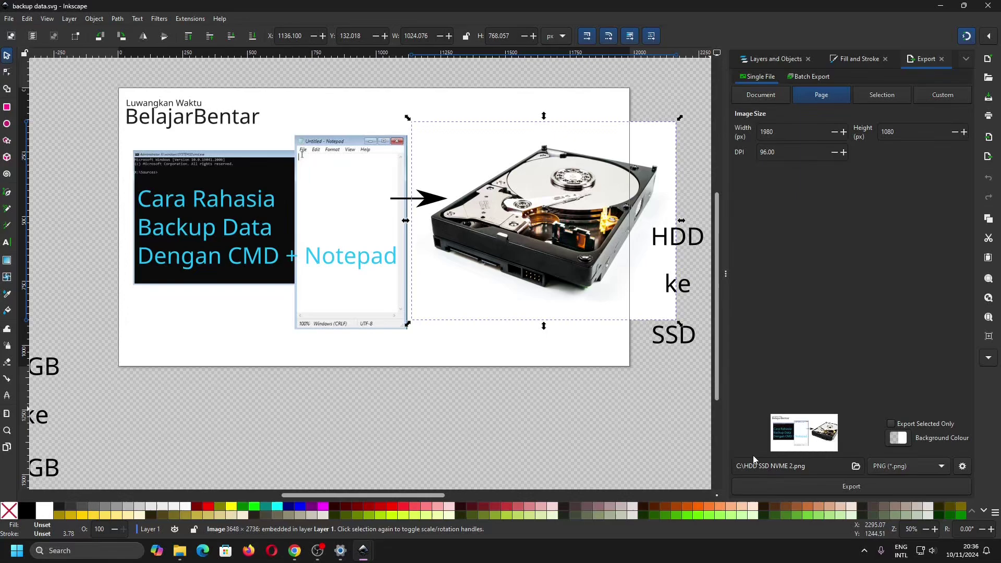
Export the page to the Pictures folder in JPEG format as HDD SSD NVME 2.jpg.
{"action": "left_click", "coordinate": [856, 466]}
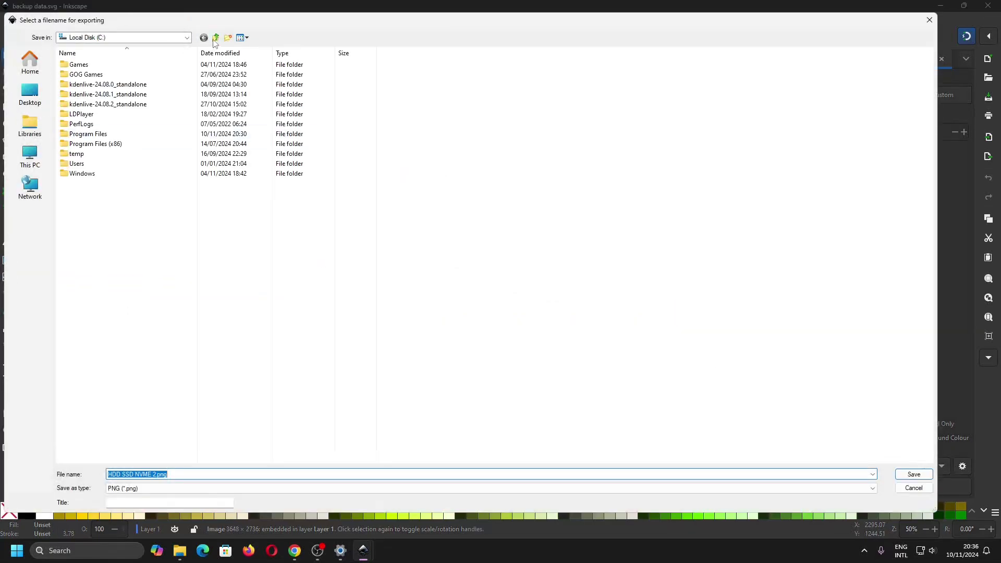
{"action": "left_click", "coordinate": [29, 61]}
{"action": "double_click", "coordinate": [433, 73]}
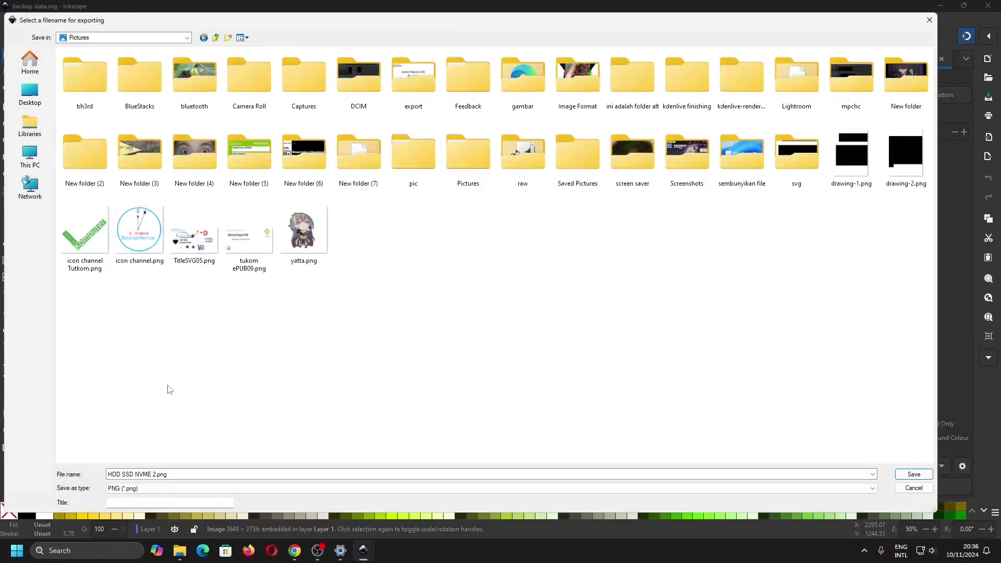
{"action": "left_click", "coordinate": [301, 488]}
{"action": "left_click", "coordinate": [292, 499]}
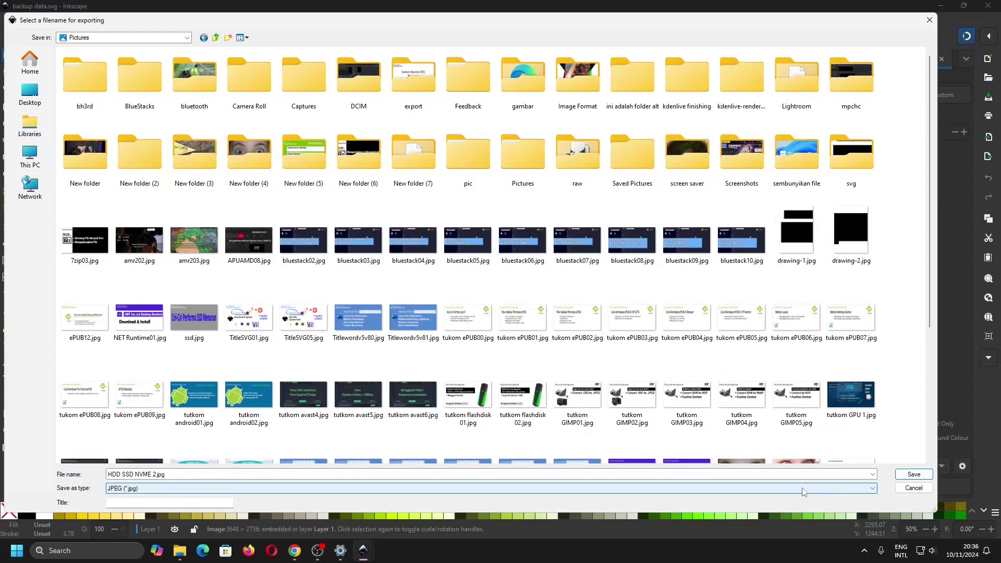
{"action": "left_click", "coordinate": [914, 474]}
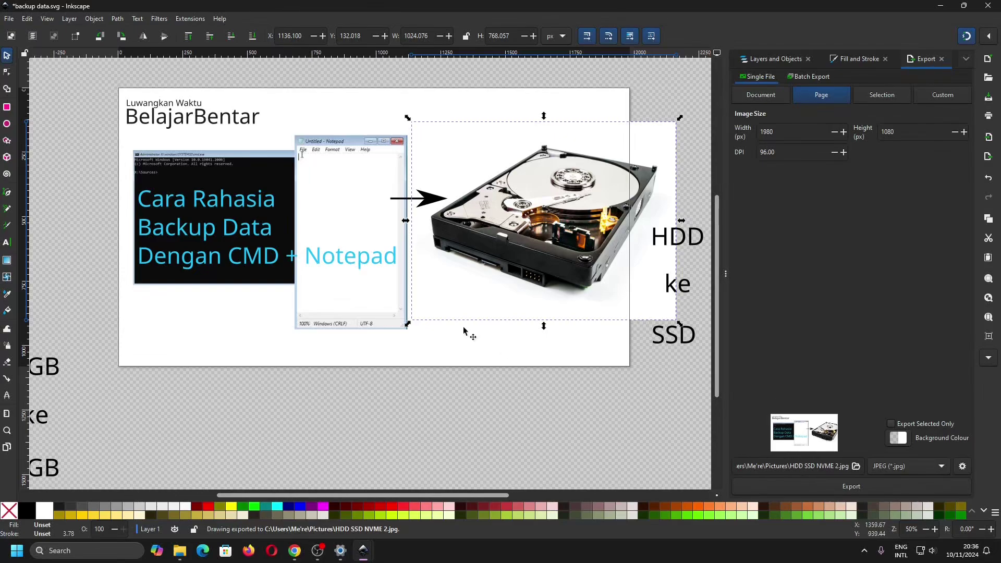
Select the Notepad, command prompt and hard disk images and the HDD text in turn to examine the drawing's objects.
{"action": "left_click", "coordinate": [386, 309]}
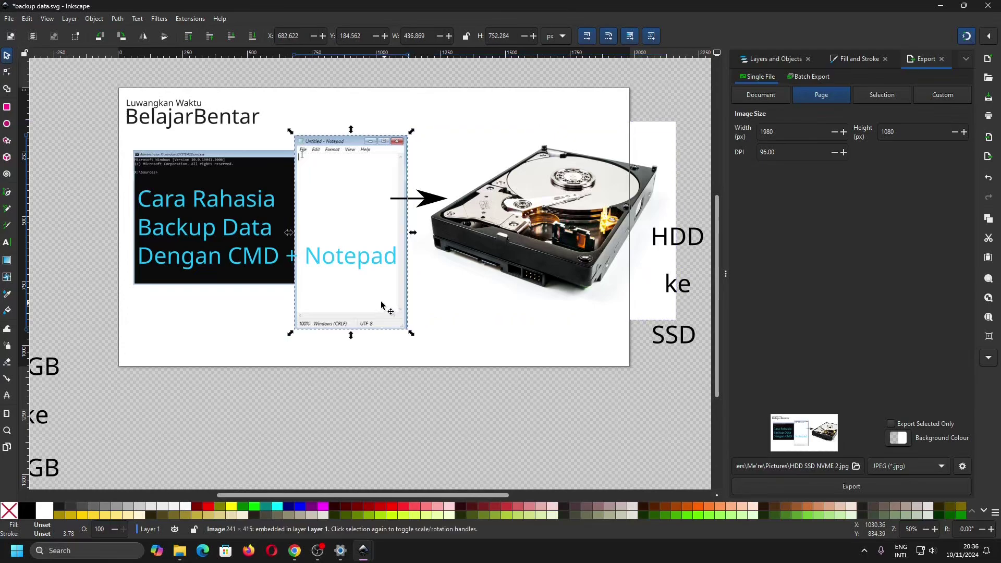
{"action": "left_click", "coordinate": [230, 175]}
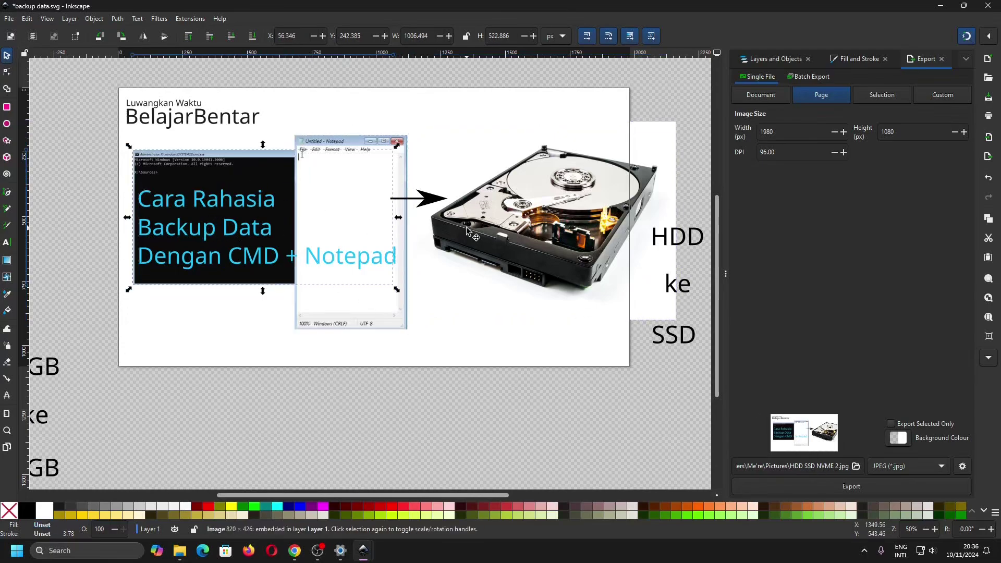
{"action": "left_click", "coordinate": [646, 262]}
{"action": "left_click", "coordinate": [667, 252]}
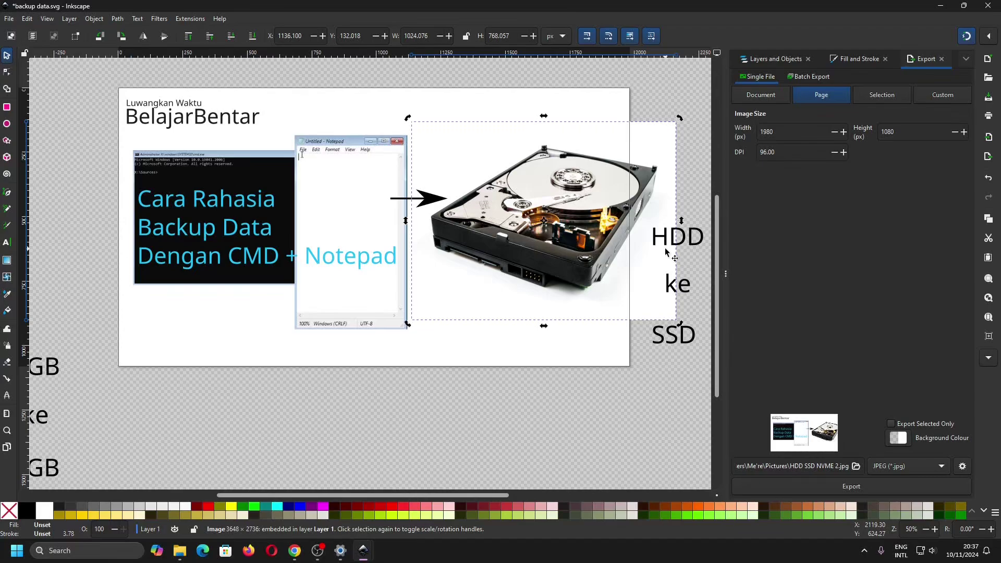
{"action": "left_click", "coordinate": [701, 236]}
Save backup data.svg and close its window.
{"action": "key", "text": "ctrl+s"}
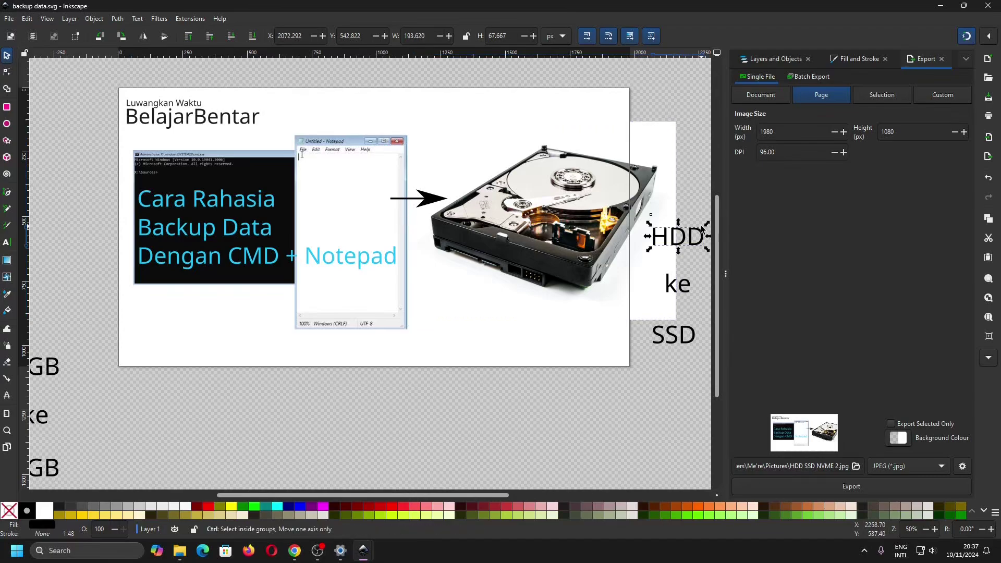
{"action": "left_click", "coordinate": [989, 7]}
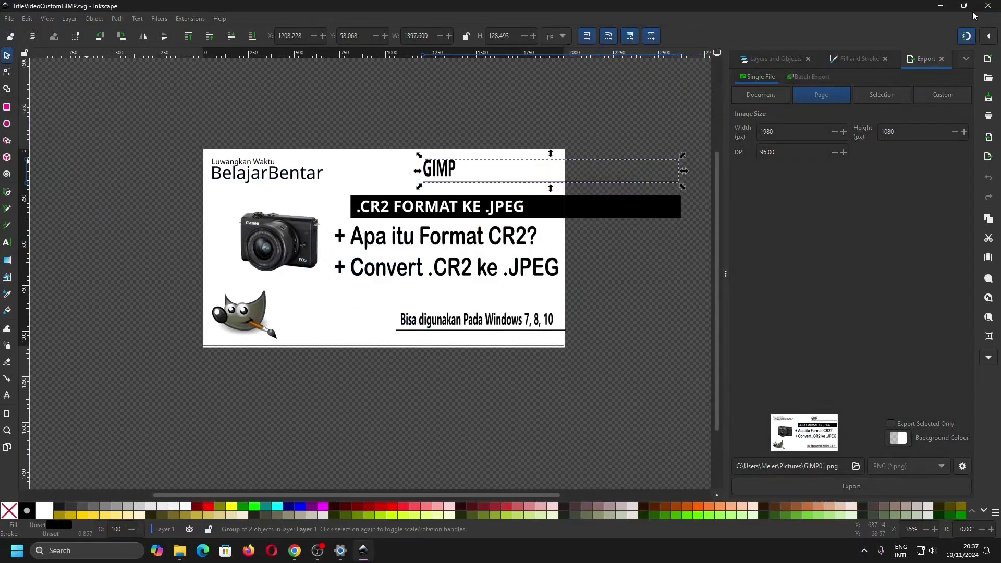
Reopen backup data.svg from the recent files and select its blue title text and hard disk image in turn.
{"action": "left_click", "coordinate": [8, 18]}
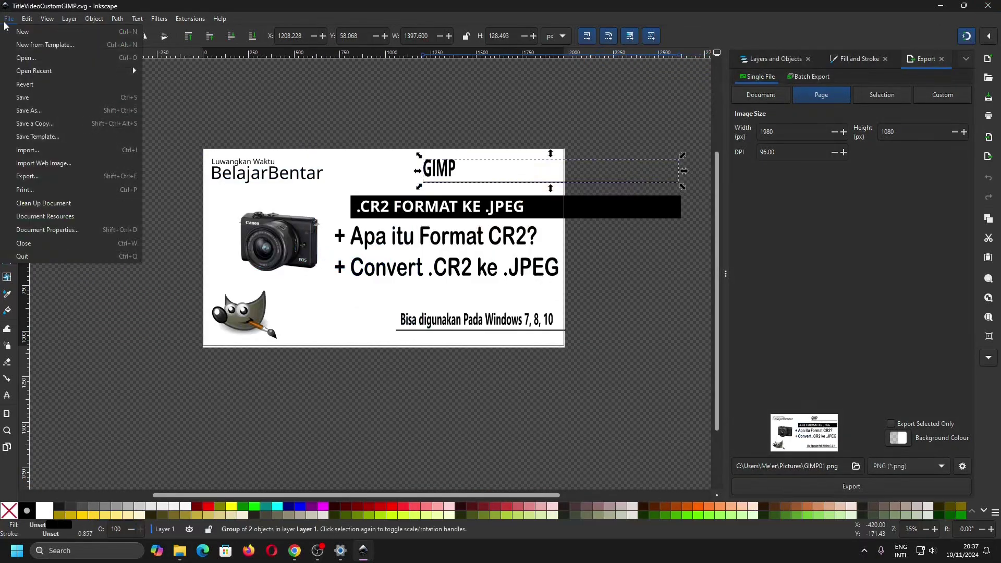
{"action": "mouse_move", "coordinate": [29, 72]}
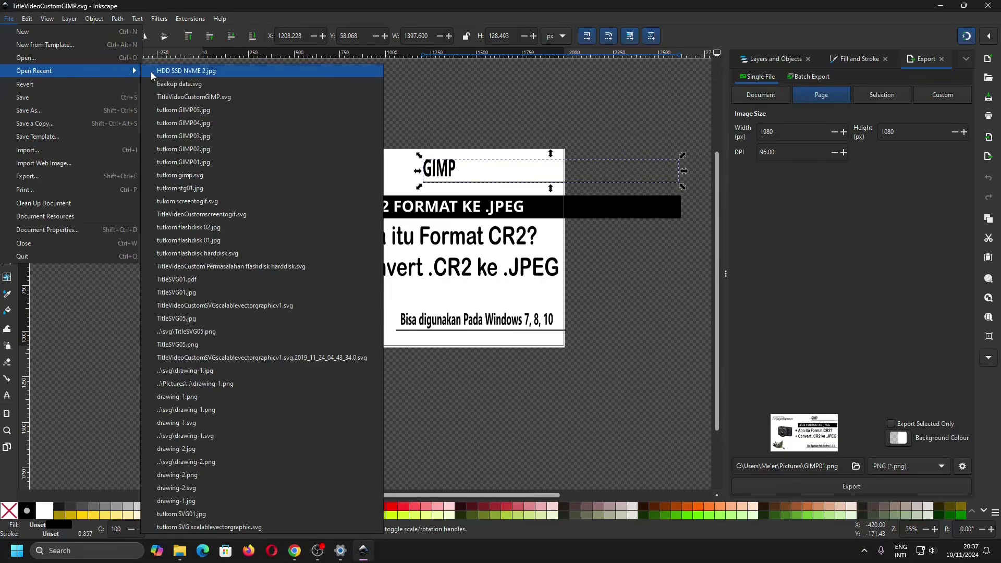
{"action": "left_click", "coordinate": [171, 84]}
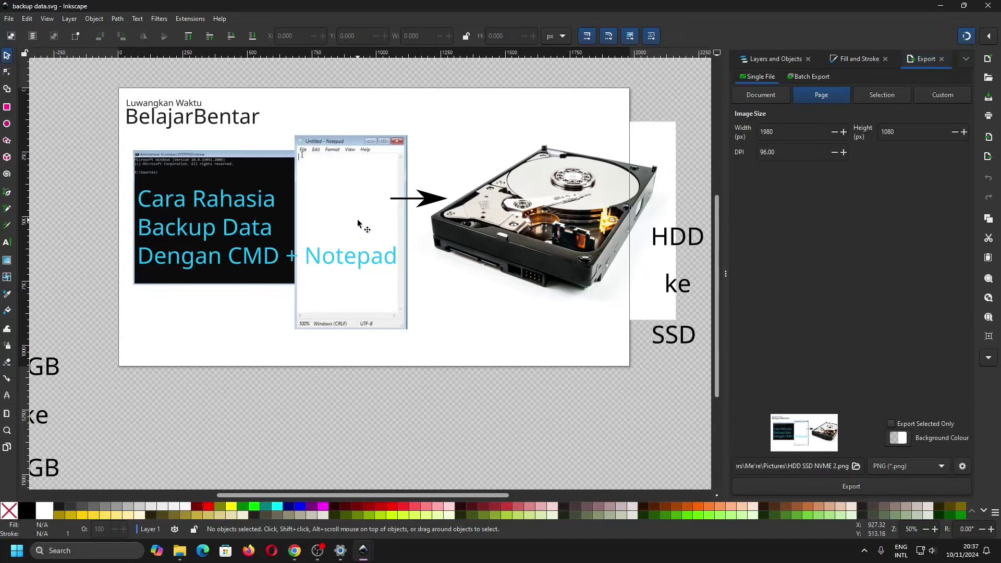
{"action": "left_click", "coordinate": [225, 243]}
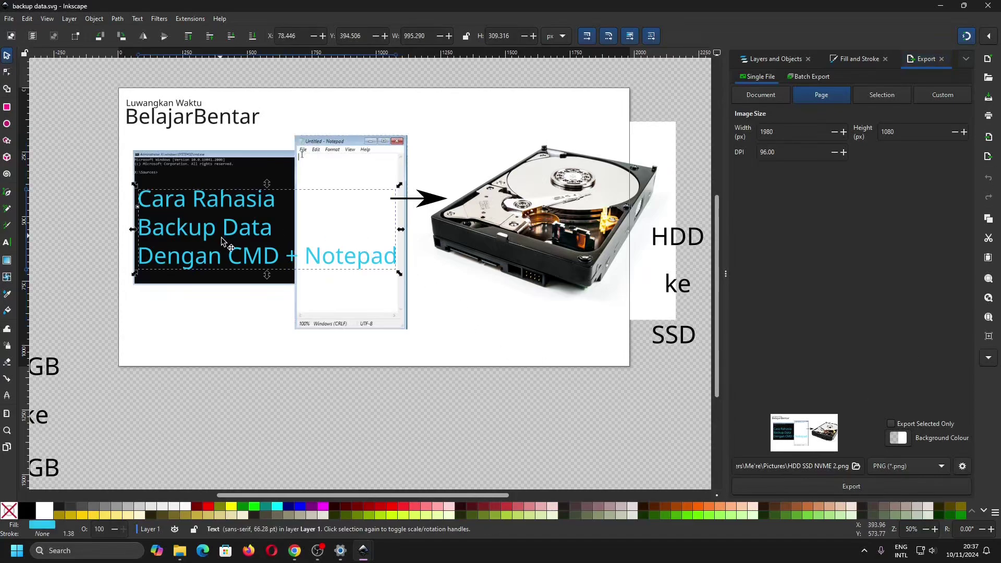
{"action": "left_click", "coordinate": [518, 253]}
Open Android02.svg from the svg folder inside Pictures.
{"action": "key", "text": "ctrl+o"}
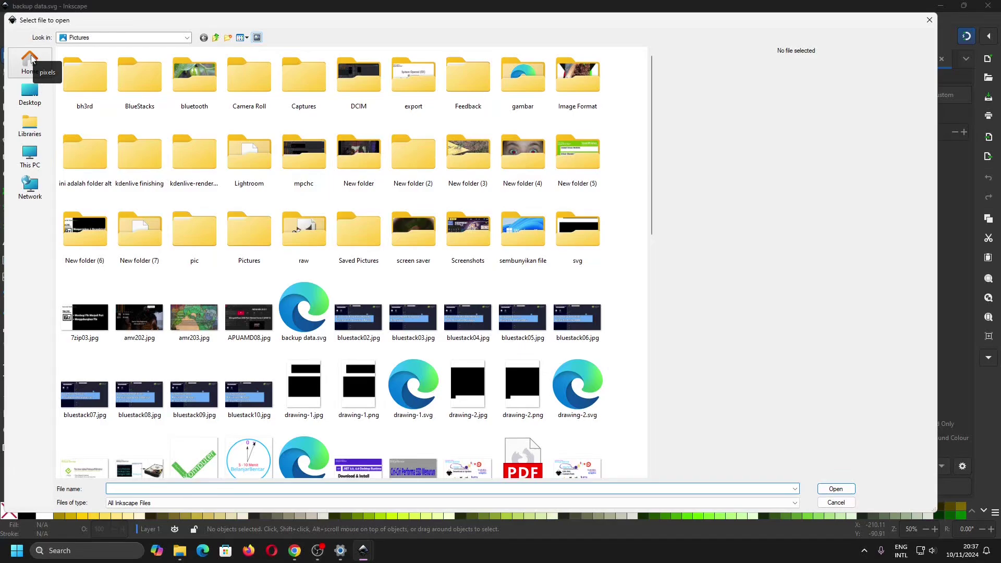
{"action": "double_click", "coordinate": [584, 240]}
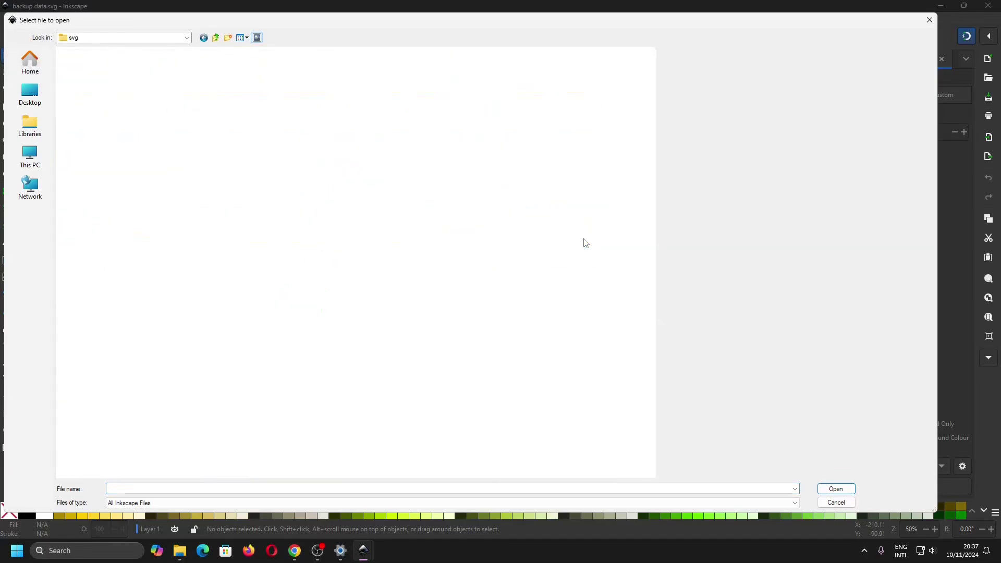
{"action": "left_click", "coordinate": [187, 204]}
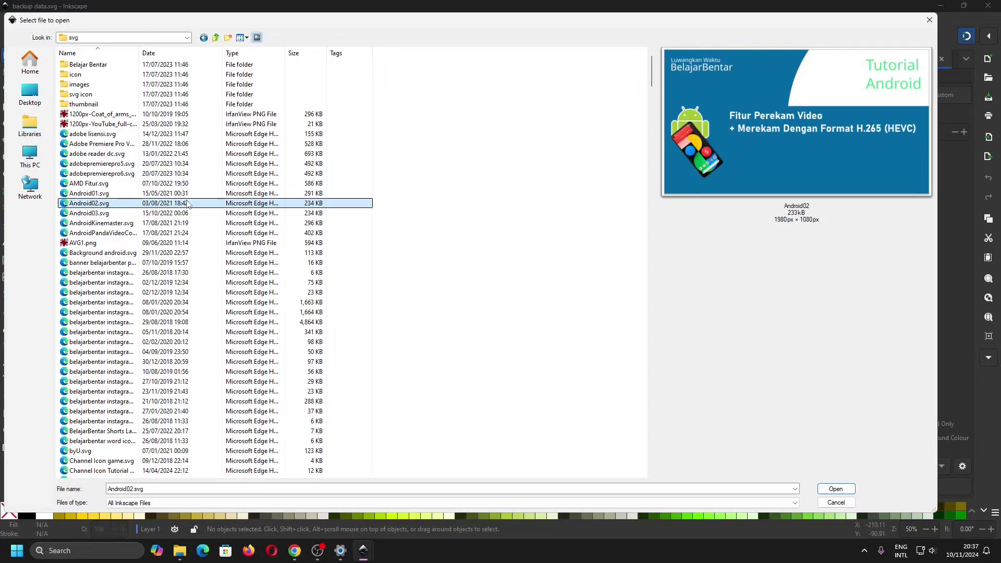
{"action": "double_click", "coordinate": [188, 203]}
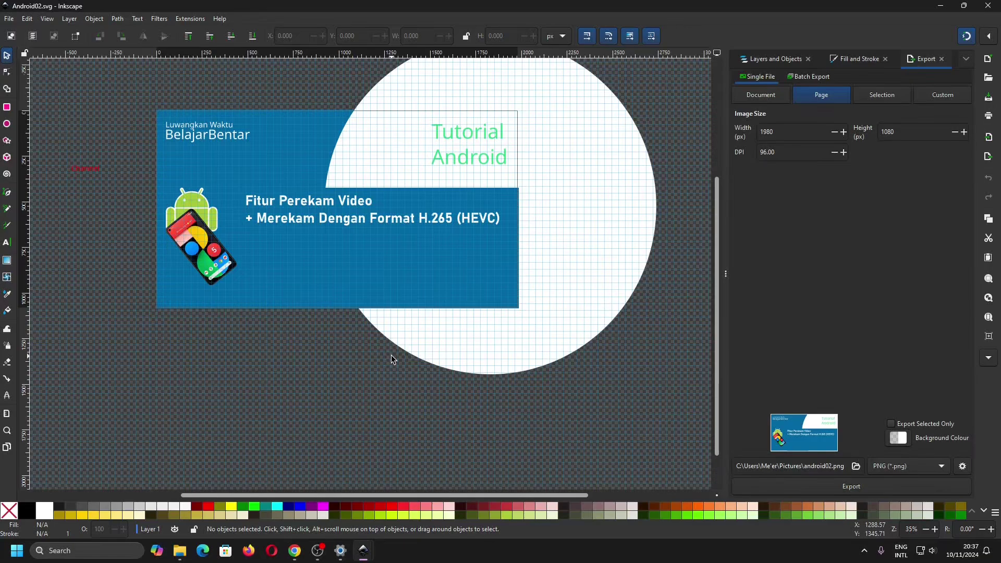
{"action": "scroll", "coordinate": [462, 286], "scroll_direction": "up", "scroll_amount": 1, "text": "ctrl"}
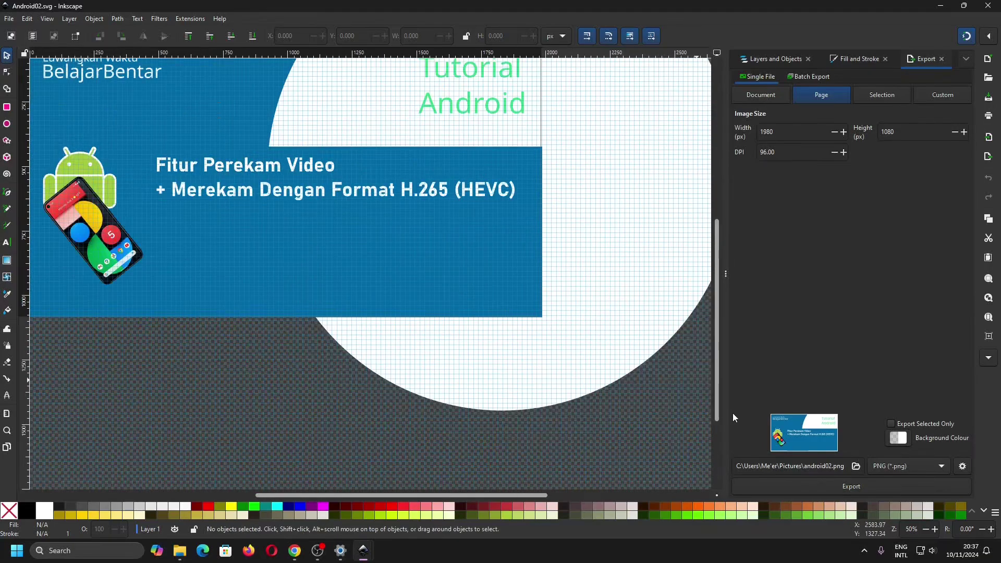
Export the page to the Pictures folder in JPEG format as android02.jpg and select the blue rectangle behind the text.
{"action": "left_click", "coordinate": [855, 466]}
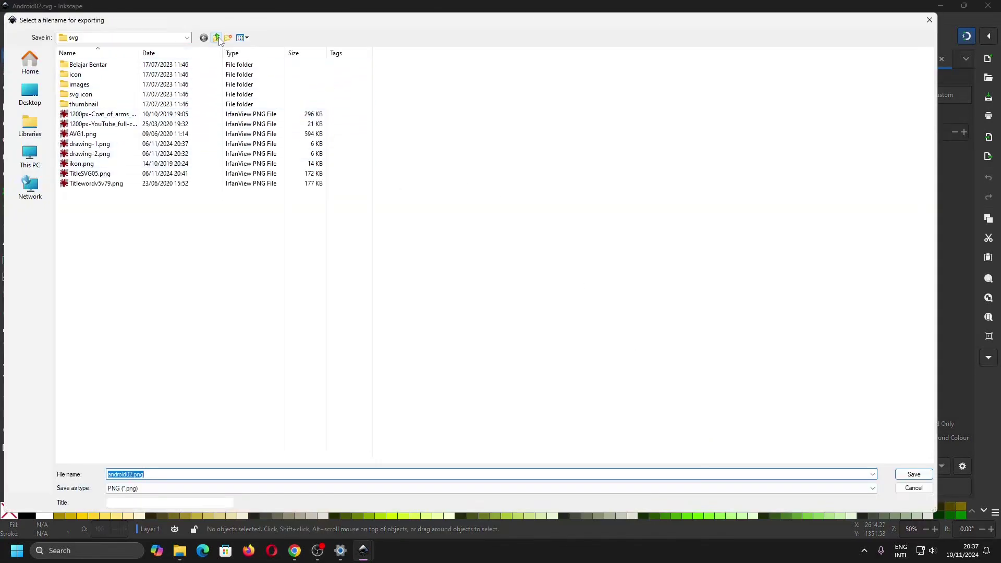
{"action": "left_click", "coordinate": [216, 38]}
{"action": "left_click", "coordinate": [327, 488]}
{"action": "left_click", "coordinate": [349, 521]}
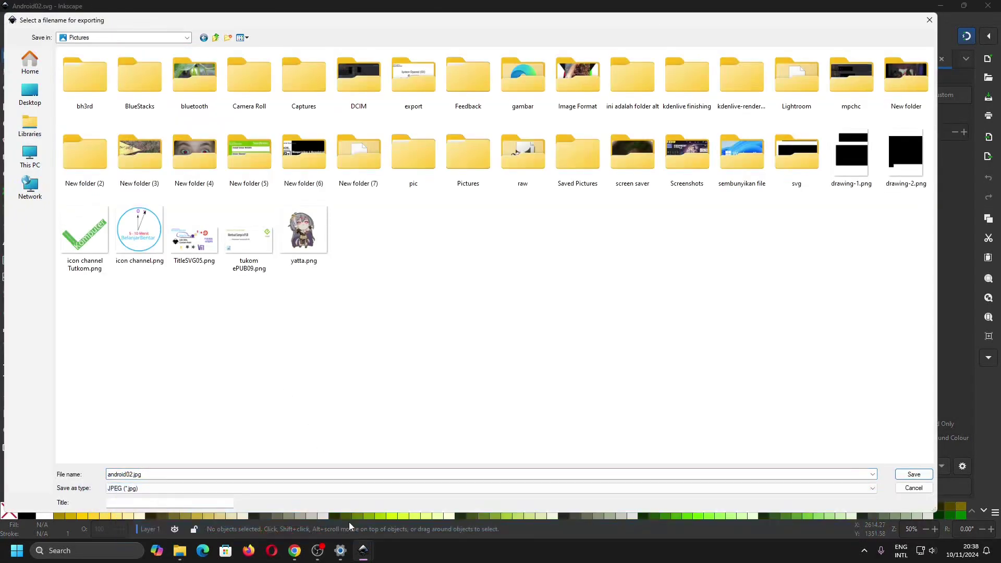
{"action": "left_click", "coordinate": [905, 474]}
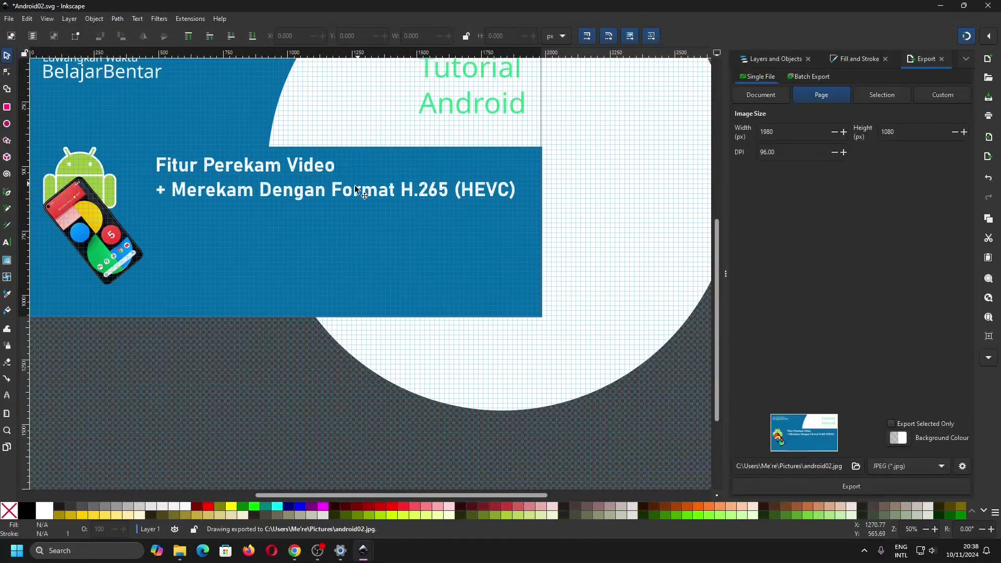
{"action": "left_click", "coordinate": [264, 196]}
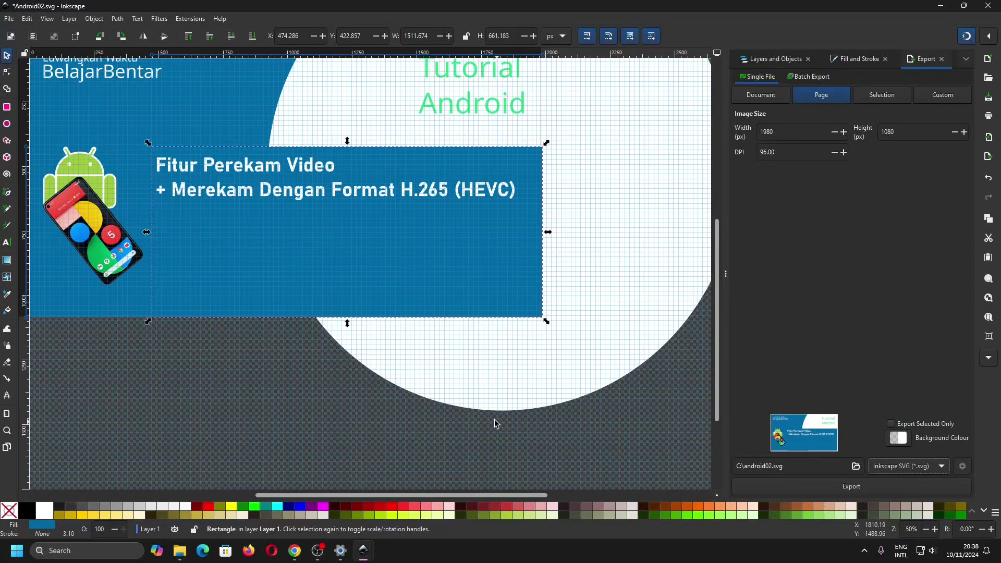
Check the Pictures folder in File Explorer and switch back to the backup data.svg window in Inkscape.
{"action": "left_click", "coordinate": [179, 552]}
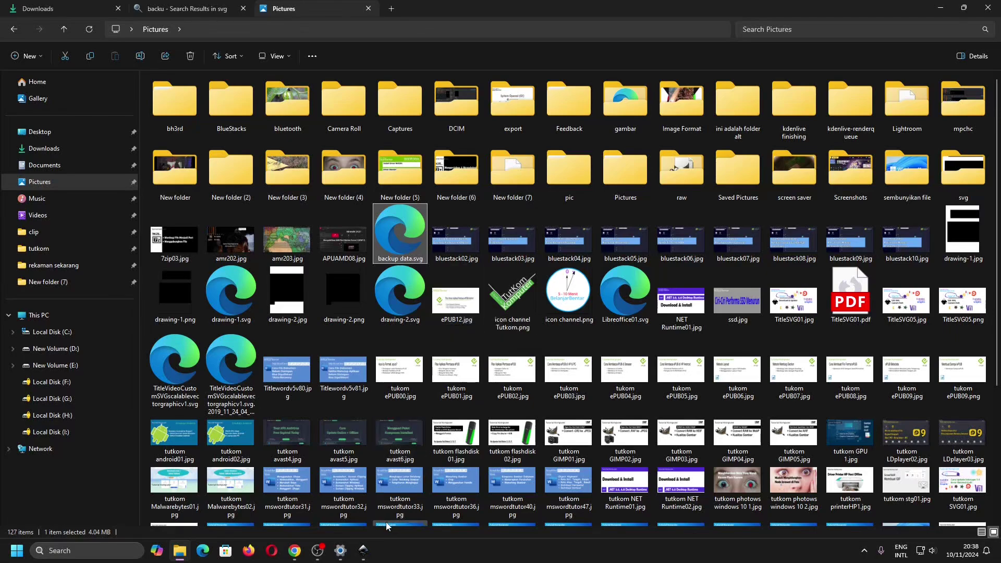
{"action": "mouse_move", "coordinate": [363, 548]}
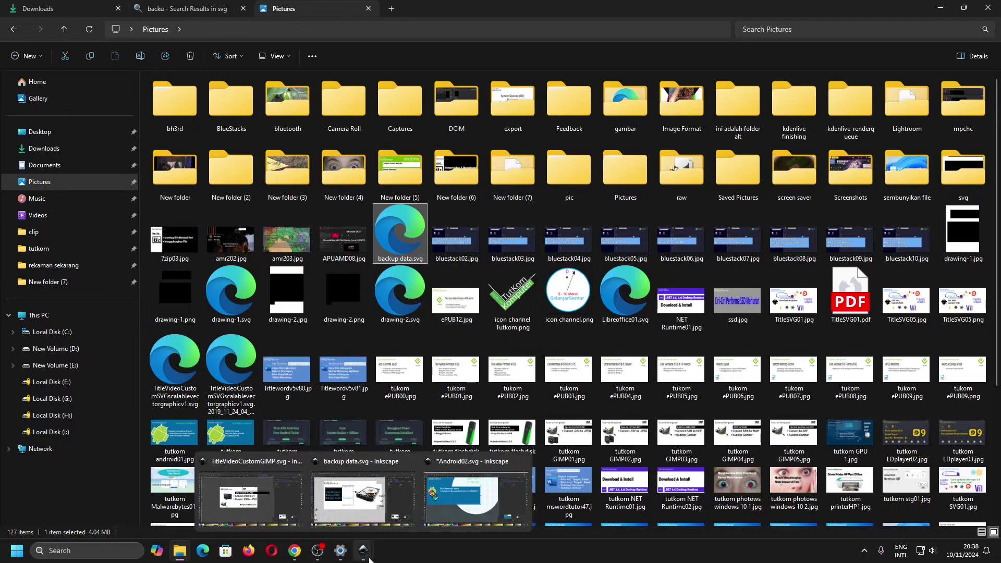
{"action": "left_click", "coordinate": [368, 514]}
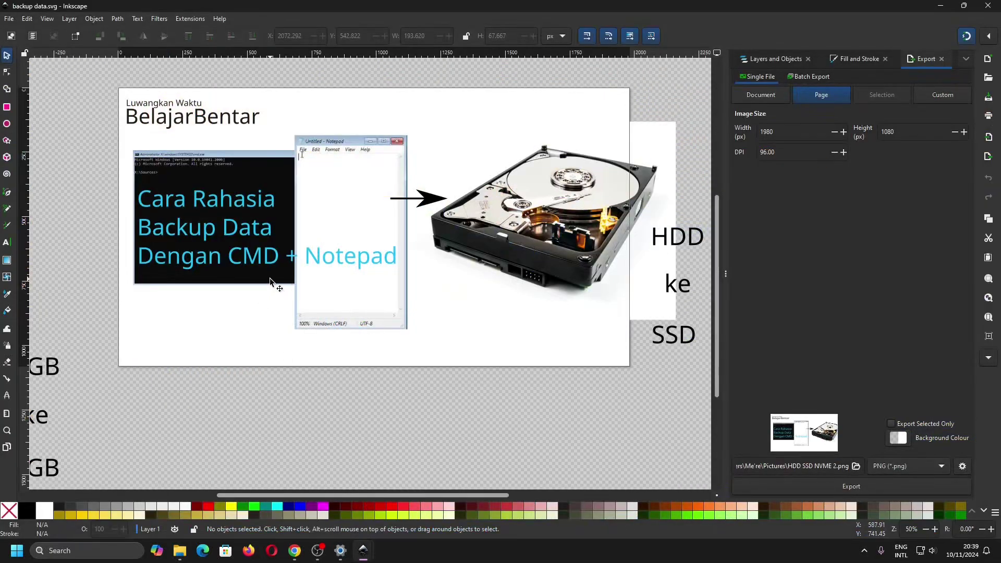